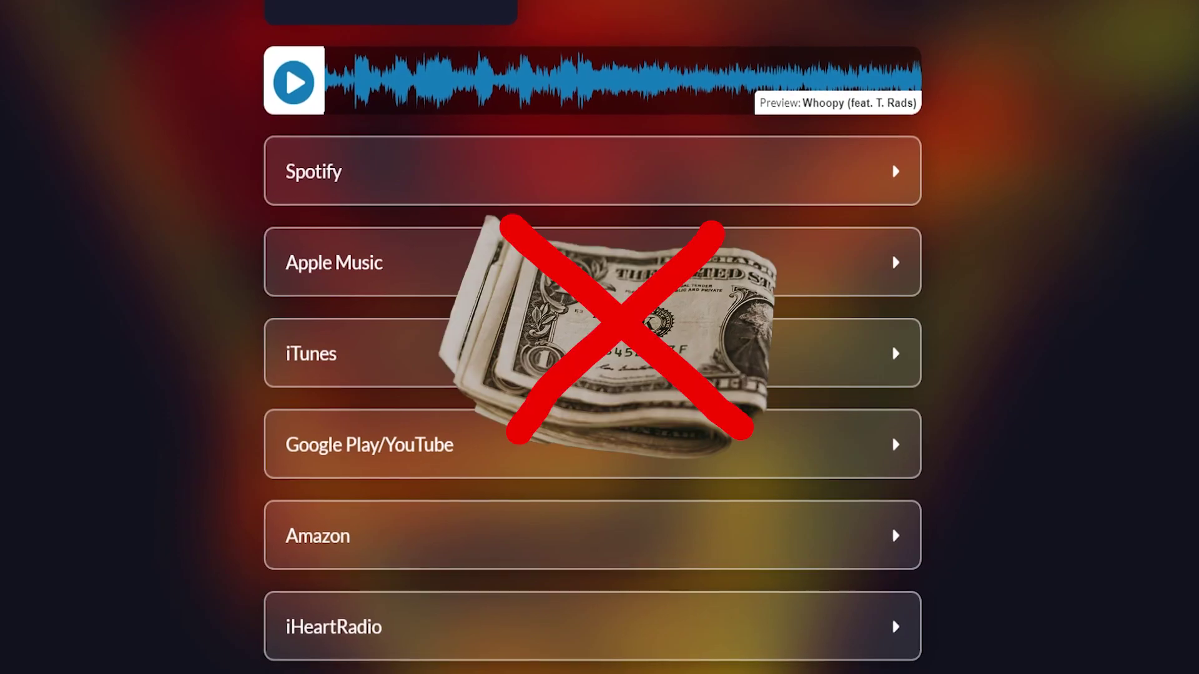
# Step: Add a new social media link and set its service to Instagram
pyautogui.scroll(2, 1021, 284)
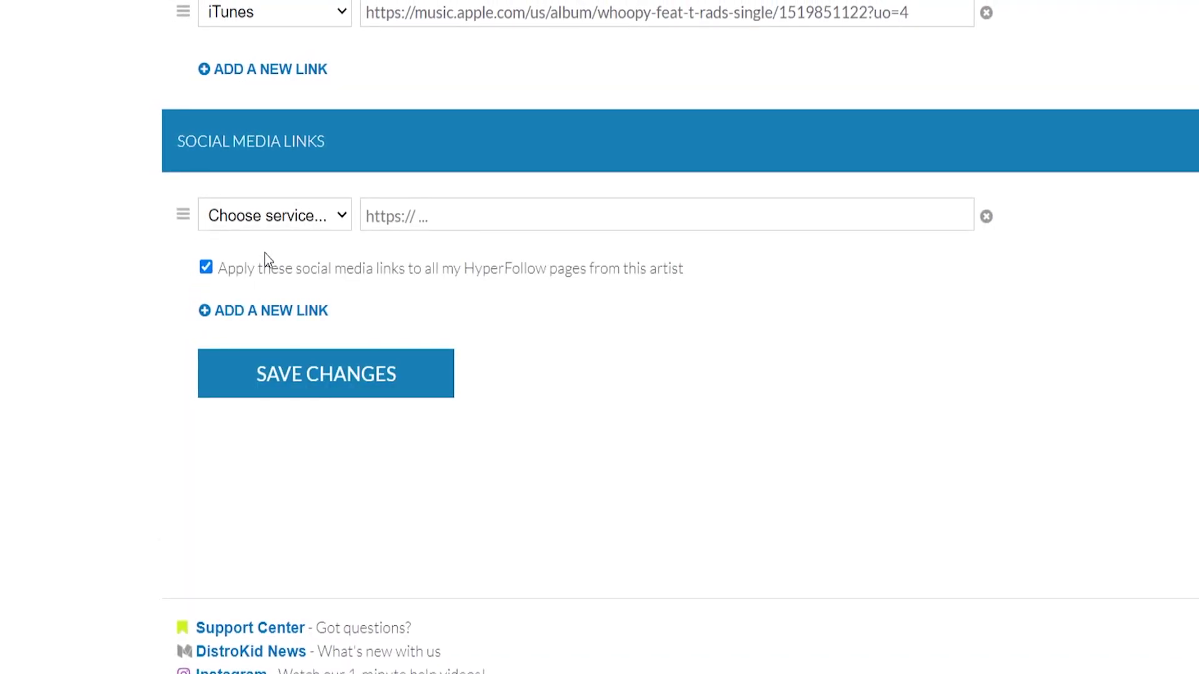
pyautogui.click(325, 218)
pyautogui.click(294, 284)
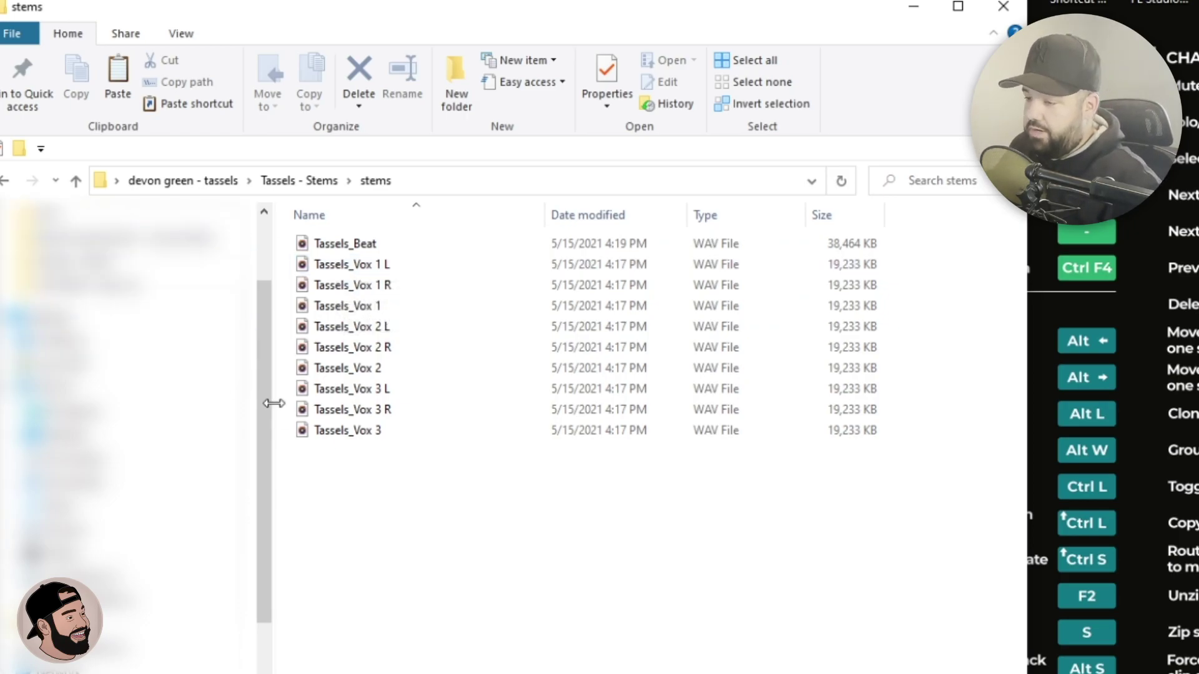
# Step: Select the ten Tassels stem WAVs and drop them onto Tracks 1–10 of the playlist
pyautogui.moveTo(354, 465); pyautogui.dragTo(687, 509)
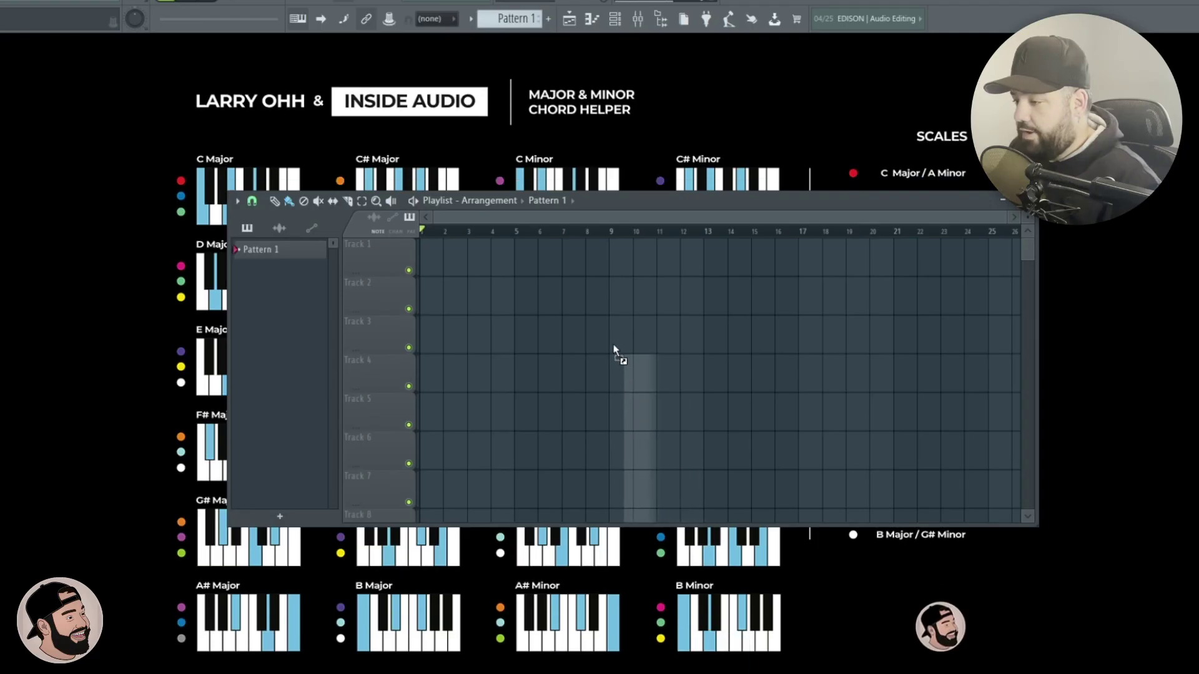
pyautogui.moveTo(616, 348); pyautogui.dragTo(429, 248)
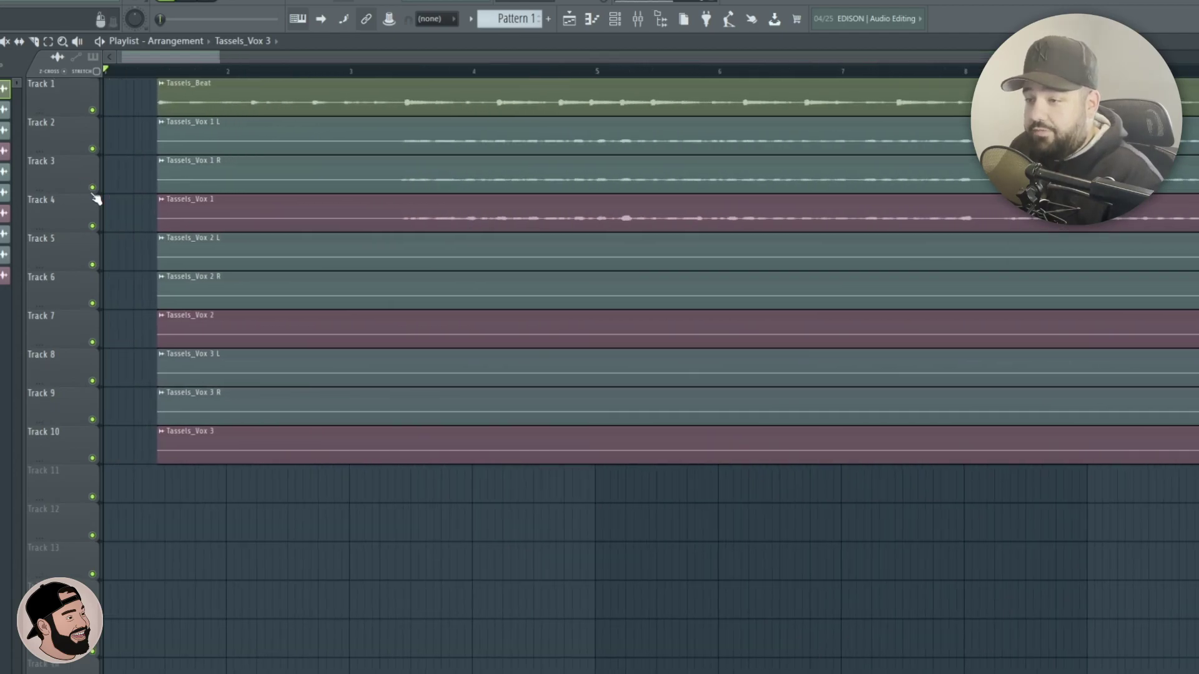
# Step: Move all ten stem clips to bar 1, trim their silent lead-in, and realign them at bar 1
pyautogui.scroll(-2, 156, 195)
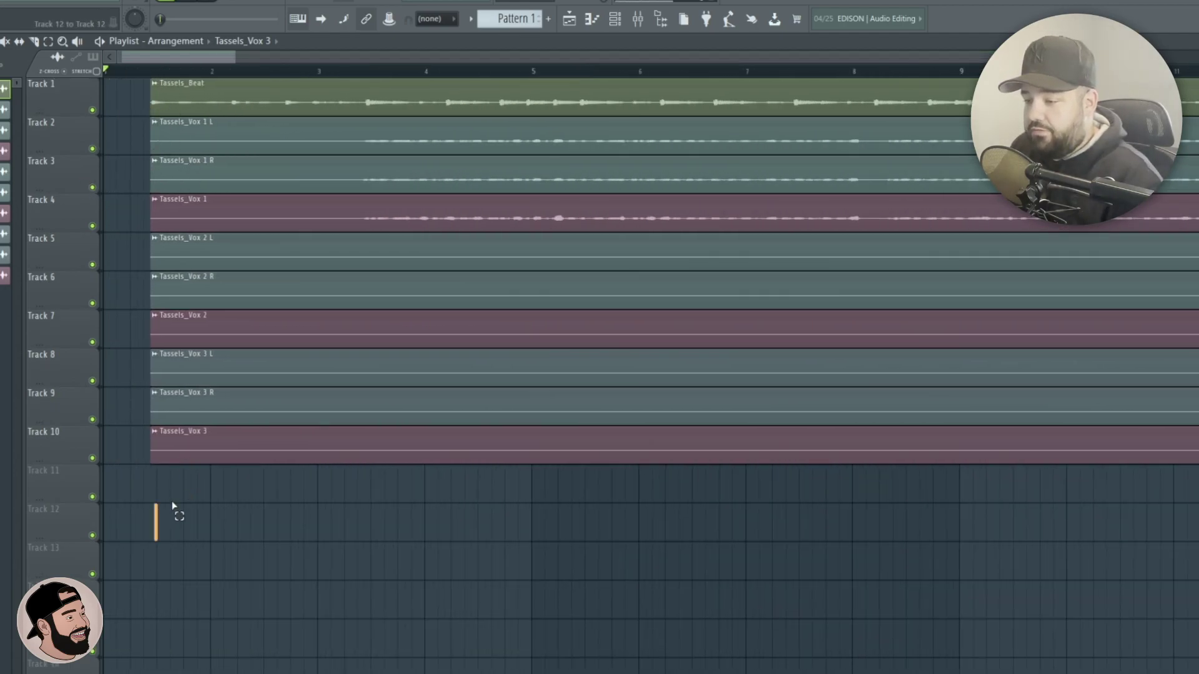
pyautogui.moveTo(172, 506); pyautogui.dragTo(342, 95)
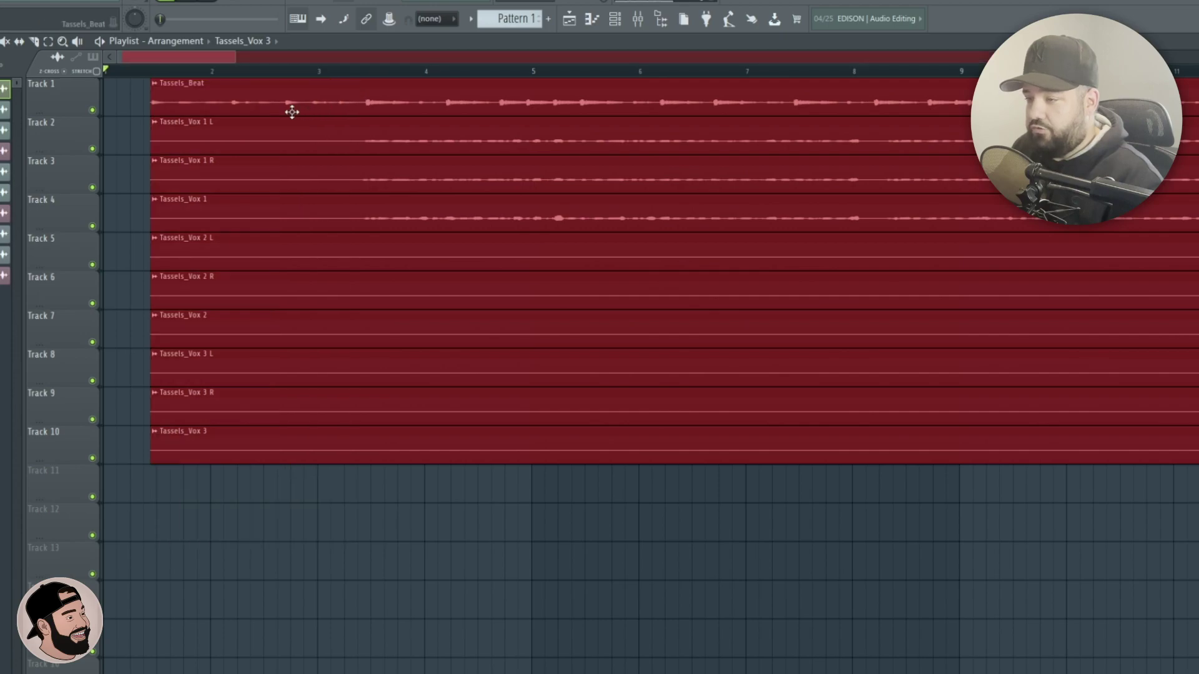
pyautogui.moveTo(433, 106); pyautogui.dragTo(296, 98)
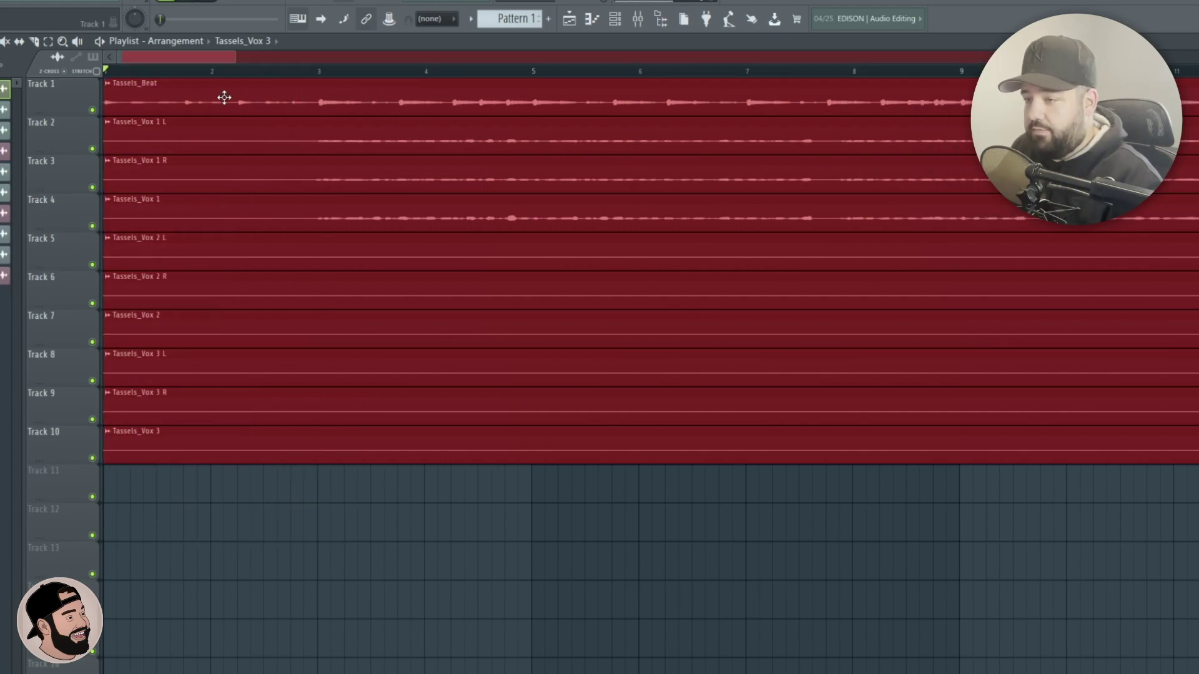
pyautogui.scroll(3, 273, 95)
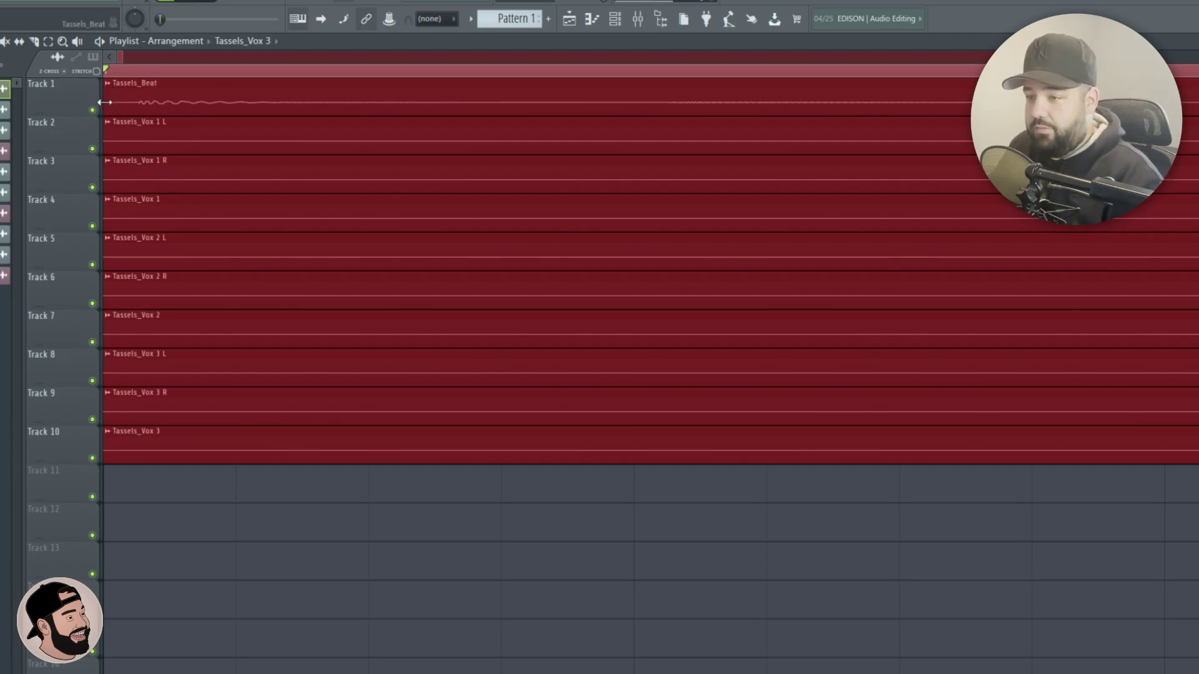
pyautogui.moveTo(104, 102); pyautogui.dragTo(138, 119)
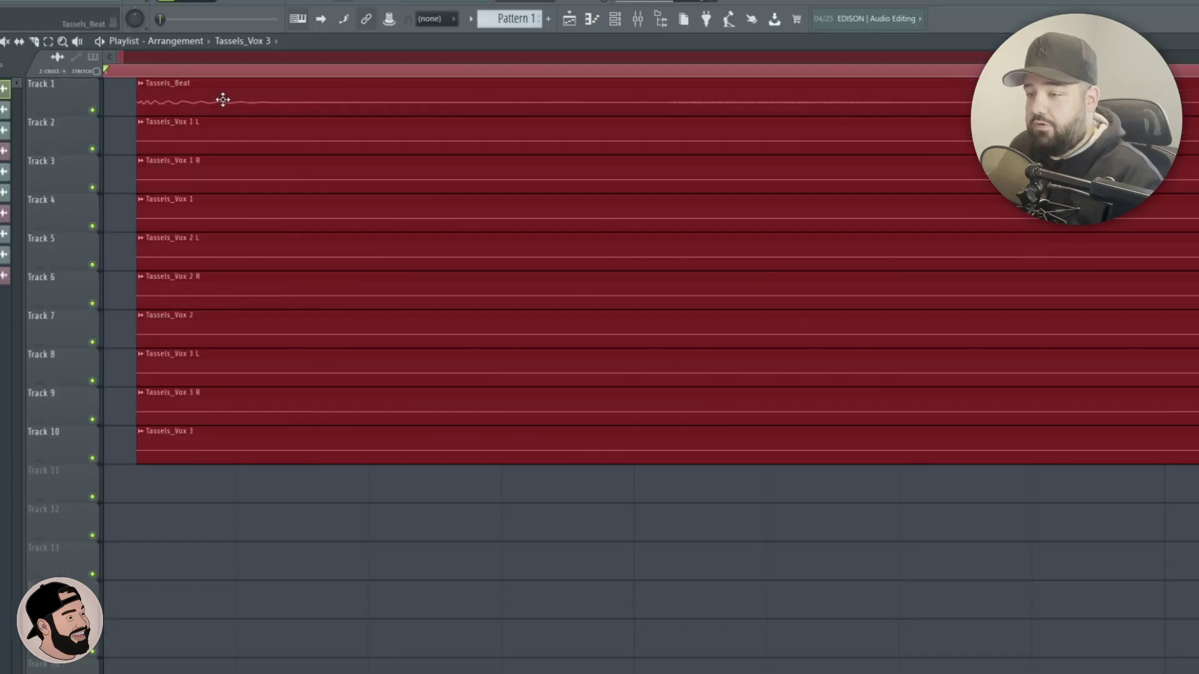
pyautogui.moveTo(222, 99); pyautogui.dragTo(157, 97)
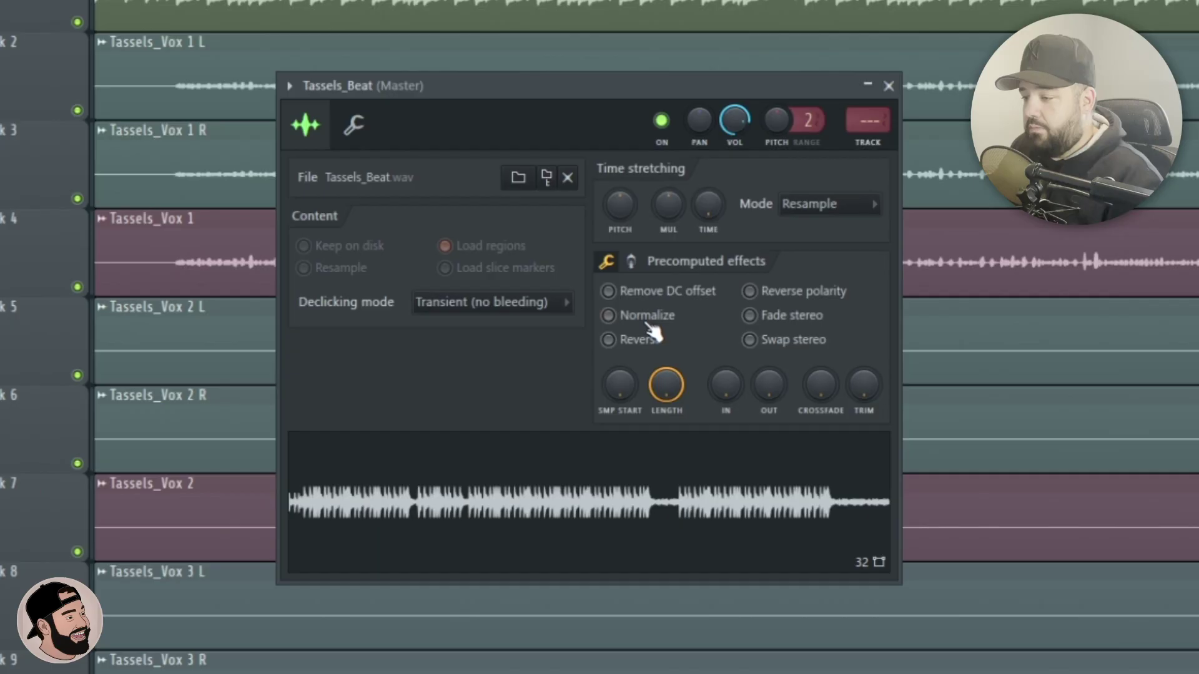
# Step: Enable Normalize and Generic (bleeding) declicking on the Tassels_Beat sample, and copy its volume
pyautogui.click(643, 318)
pyautogui.click(464, 302)
pyautogui.click(452, 387)
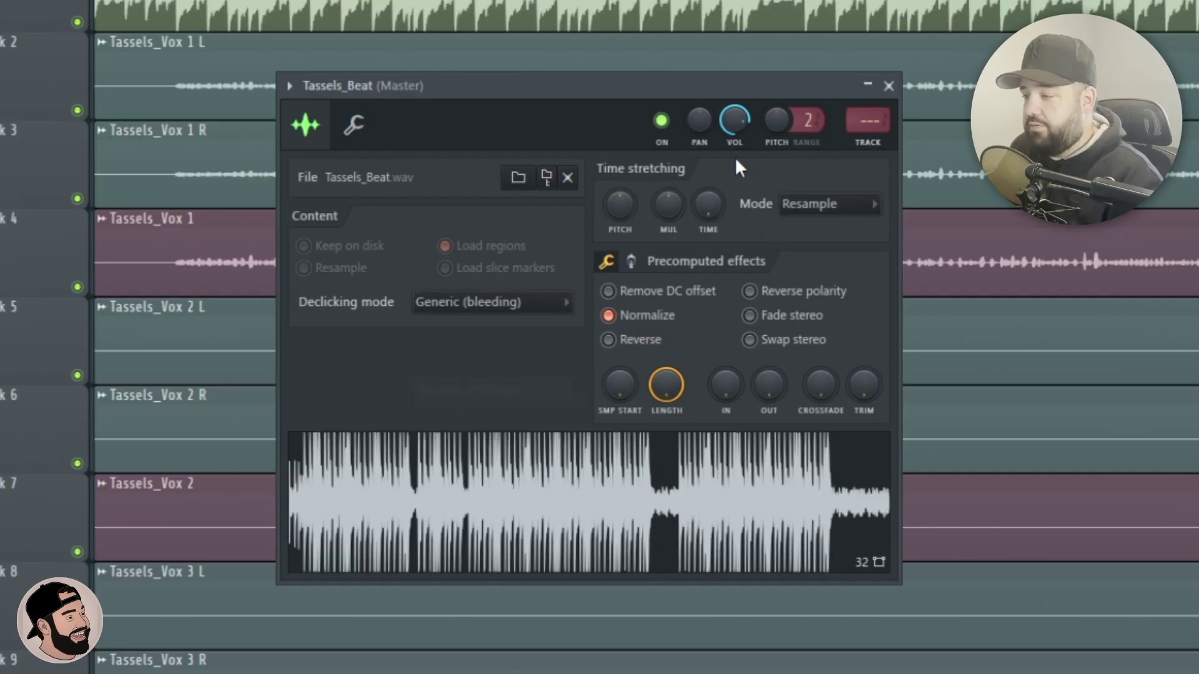
pyautogui.rightClick(735, 119)
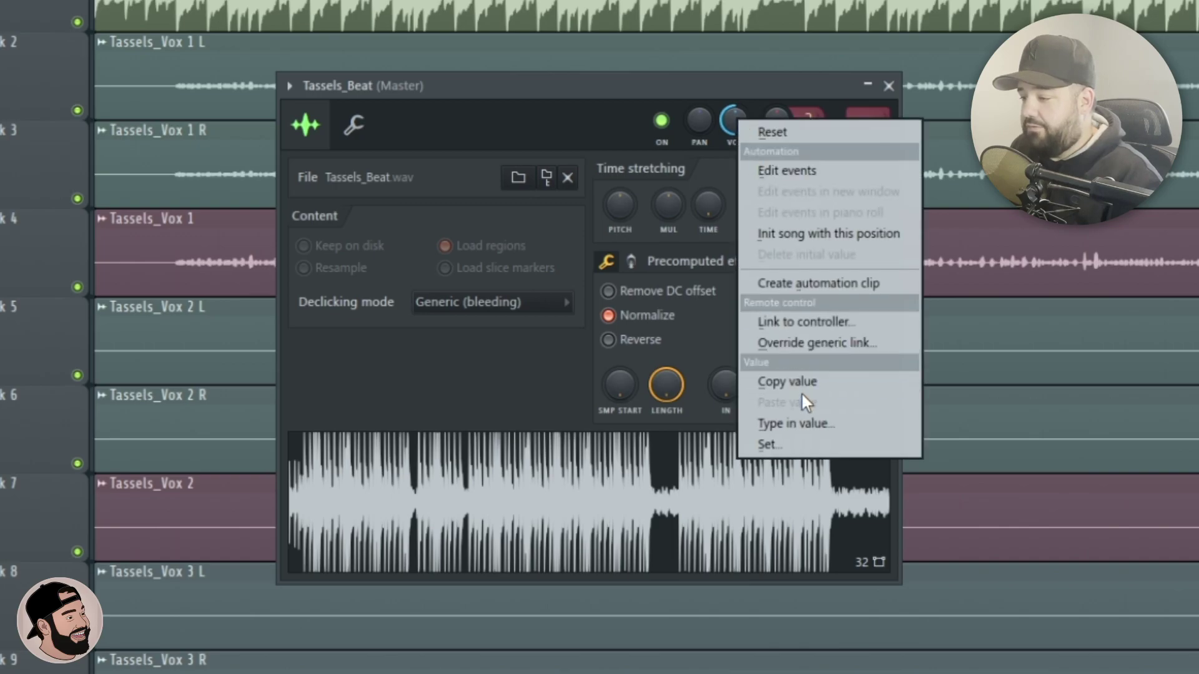
pyautogui.click(801, 392)
pyautogui.moveTo(689, 75); pyautogui.dragTo(709, 71)
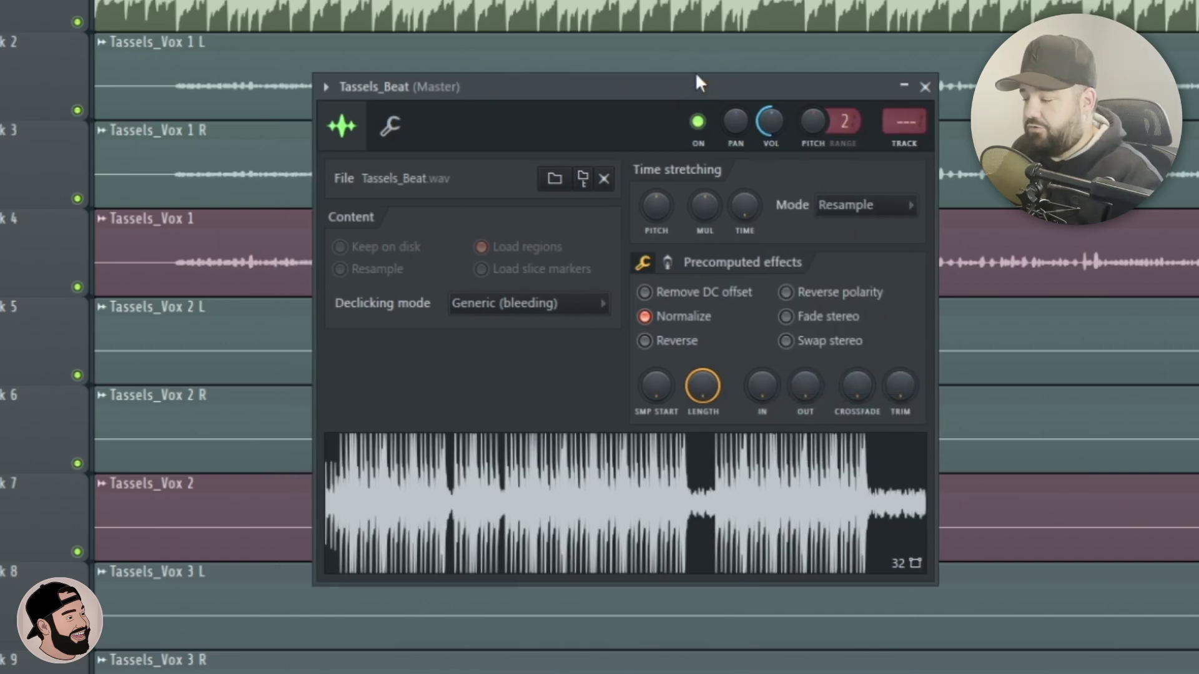
pyautogui.scroll(2, 893, 149)
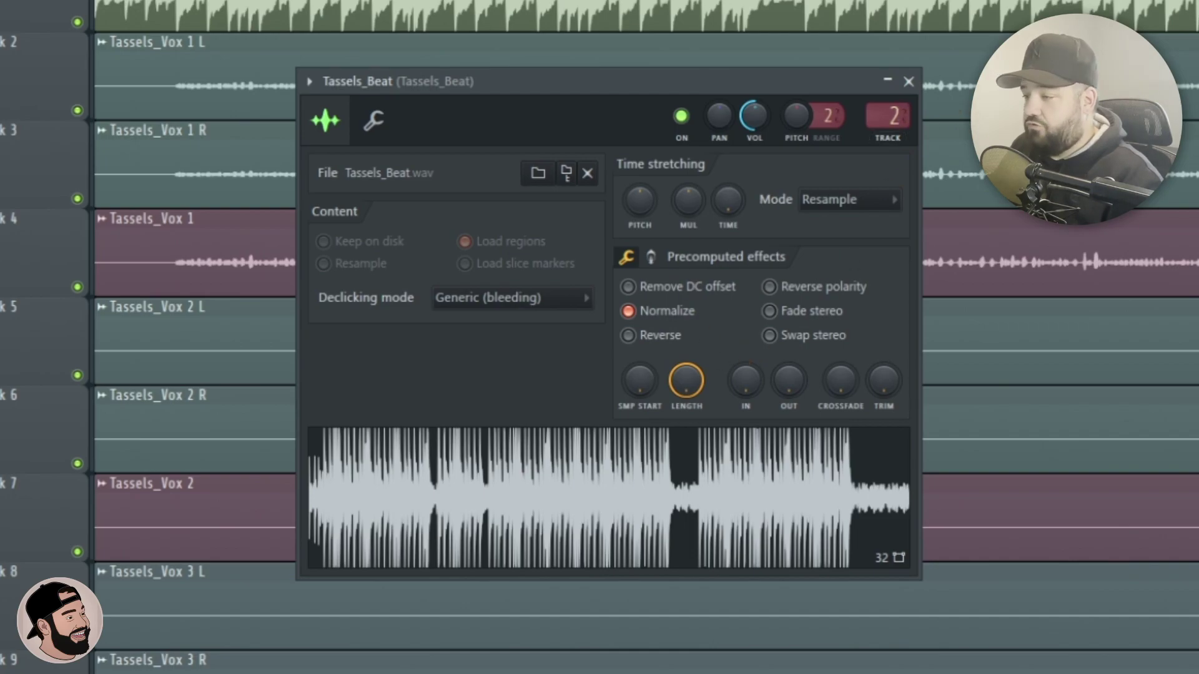
# Step: Detect the beat's tempo in the 50–100 BPM range and set the project to 65 BPM
pyautogui.rightClick(574, 479)
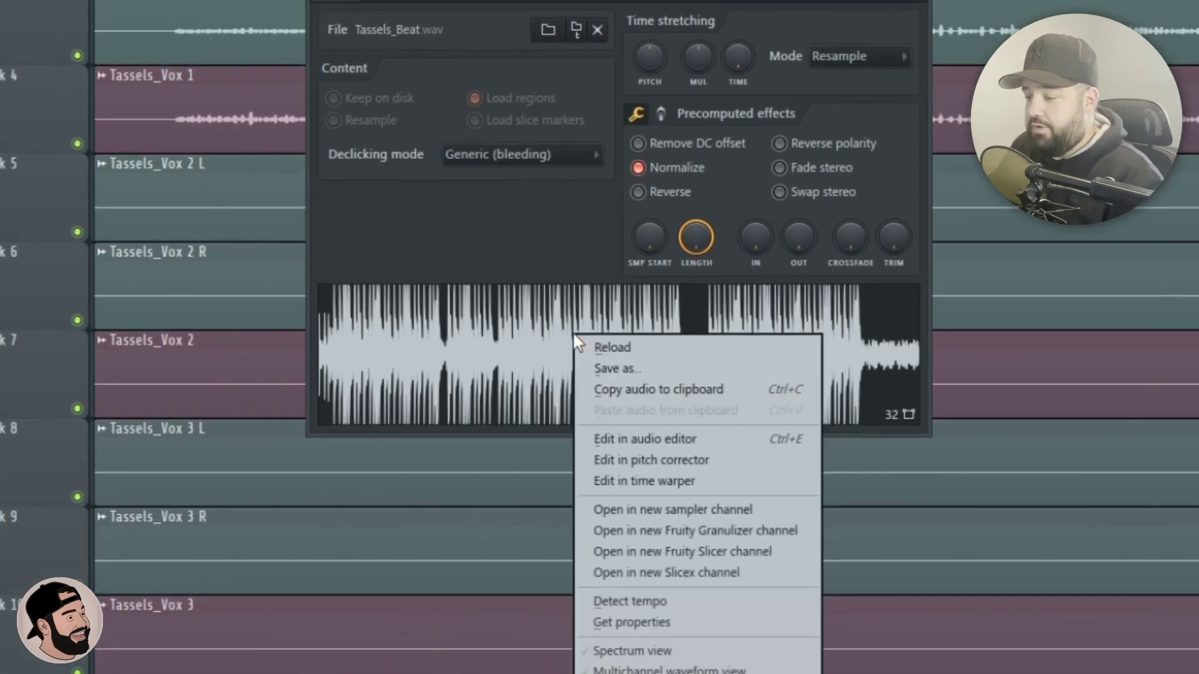
pyautogui.click(629, 550)
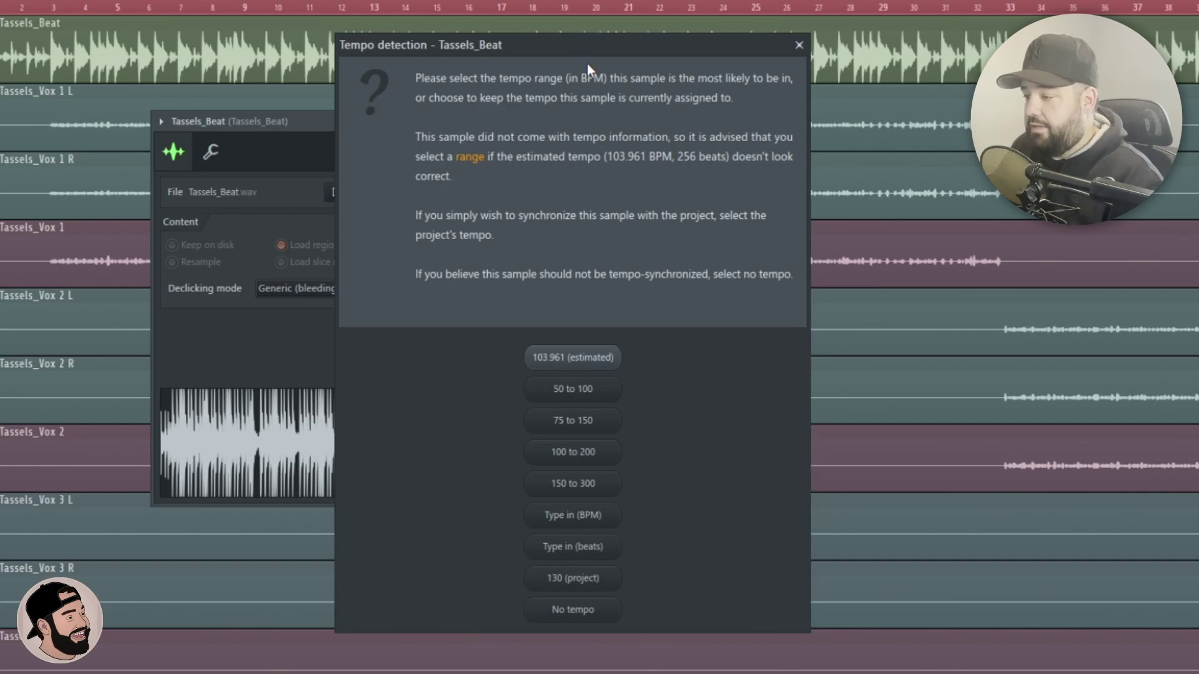
pyautogui.click(574, 394)
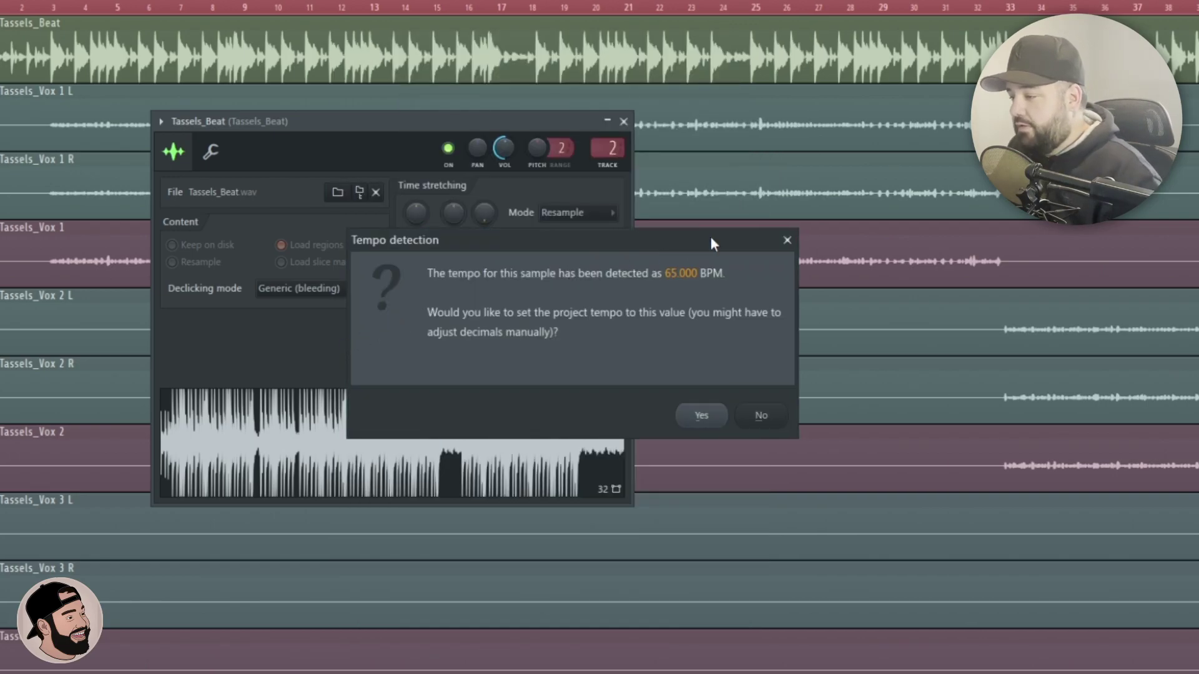
pyautogui.click(672, 419)
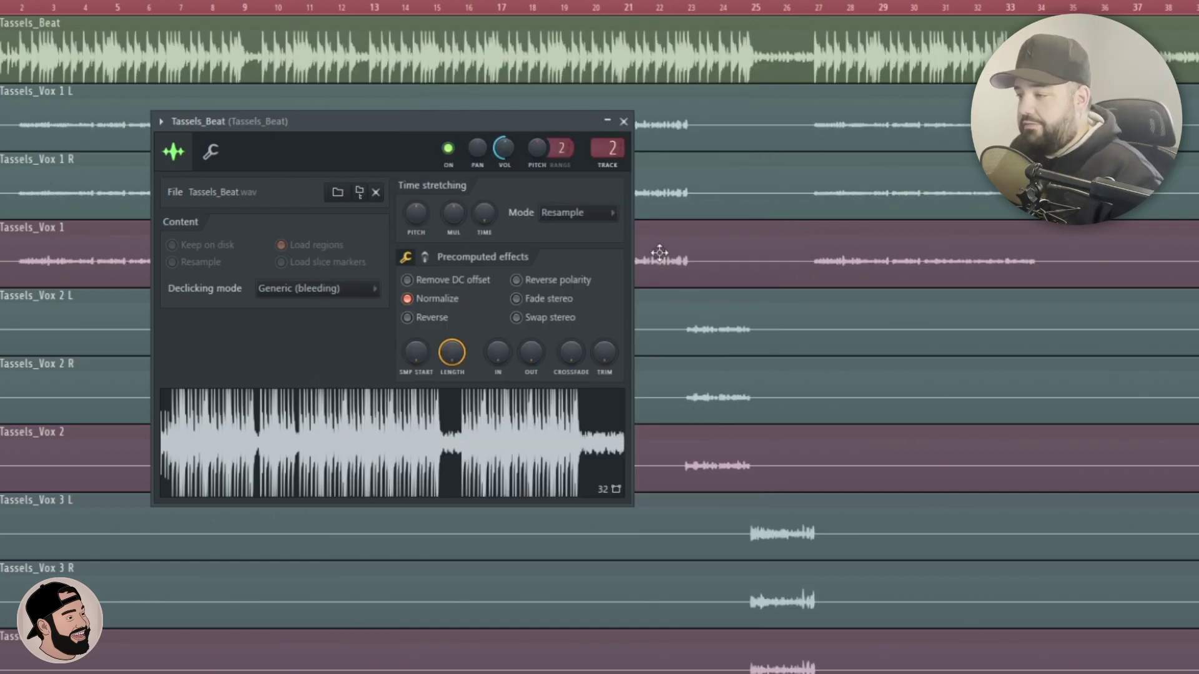
# Step: Close the beat settings and audition the song from the start and from bar 18
pyautogui.click(624, 121)
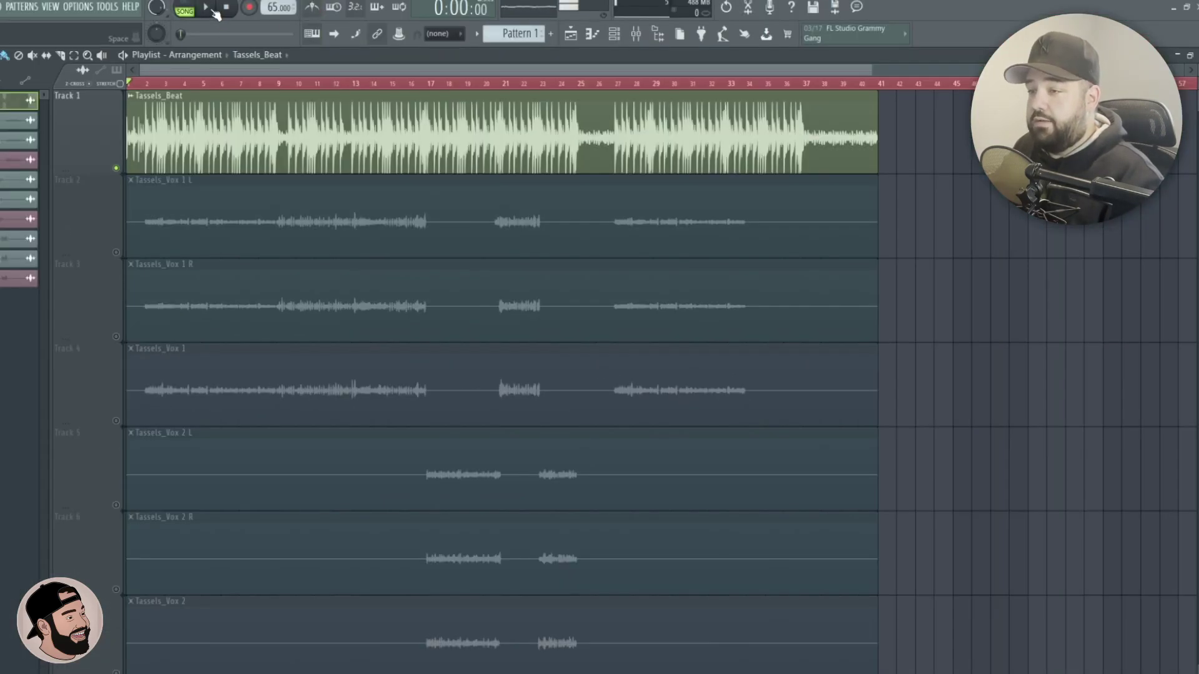
pyautogui.press('space')
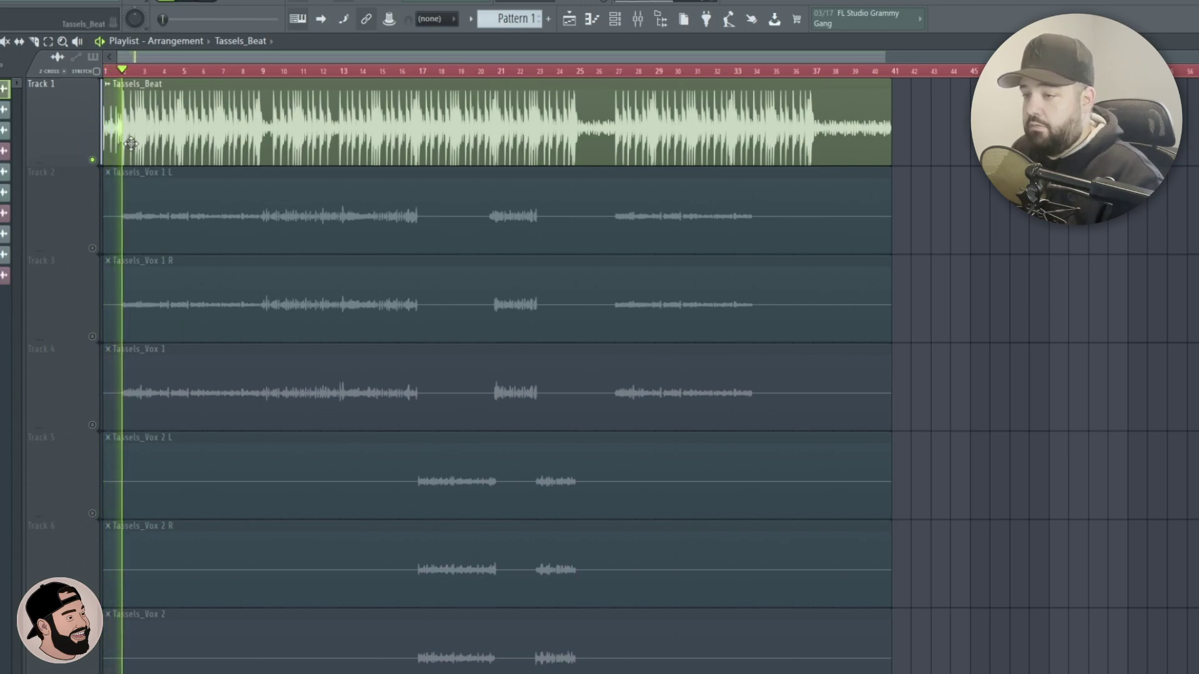
pyautogui.press('space')
pyautogui.click(412, 74)
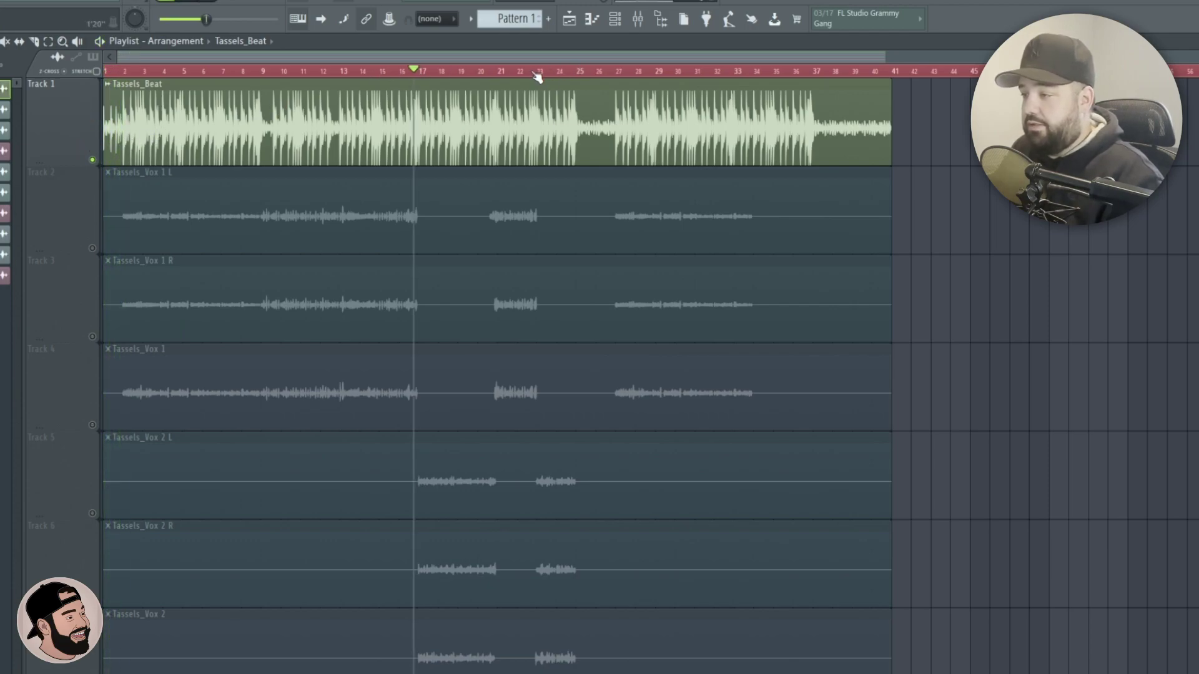
pyautogui.click(450, 74)
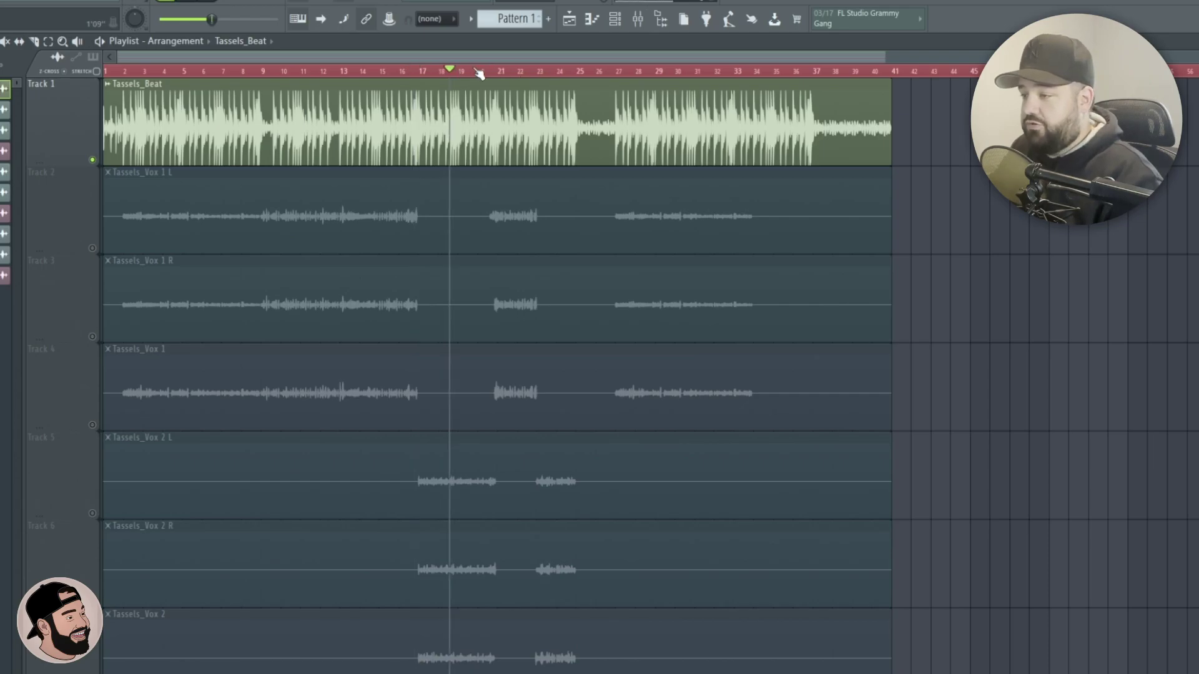
pyautogui.press('space')
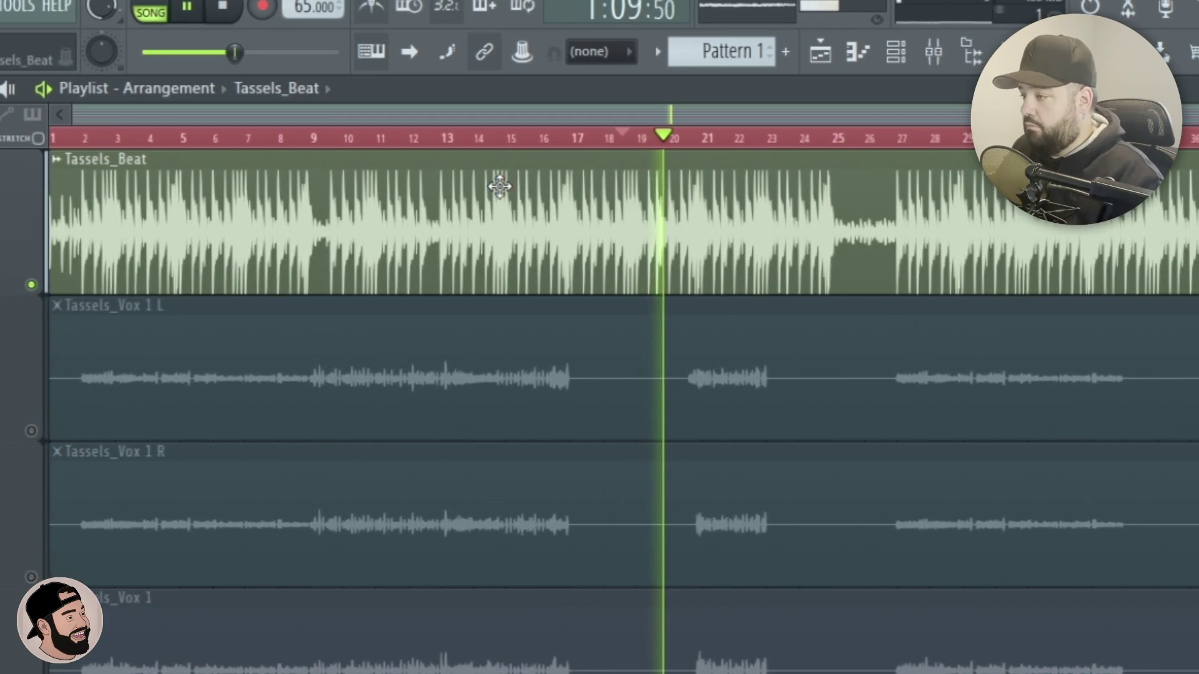
pyautogui.press('space')
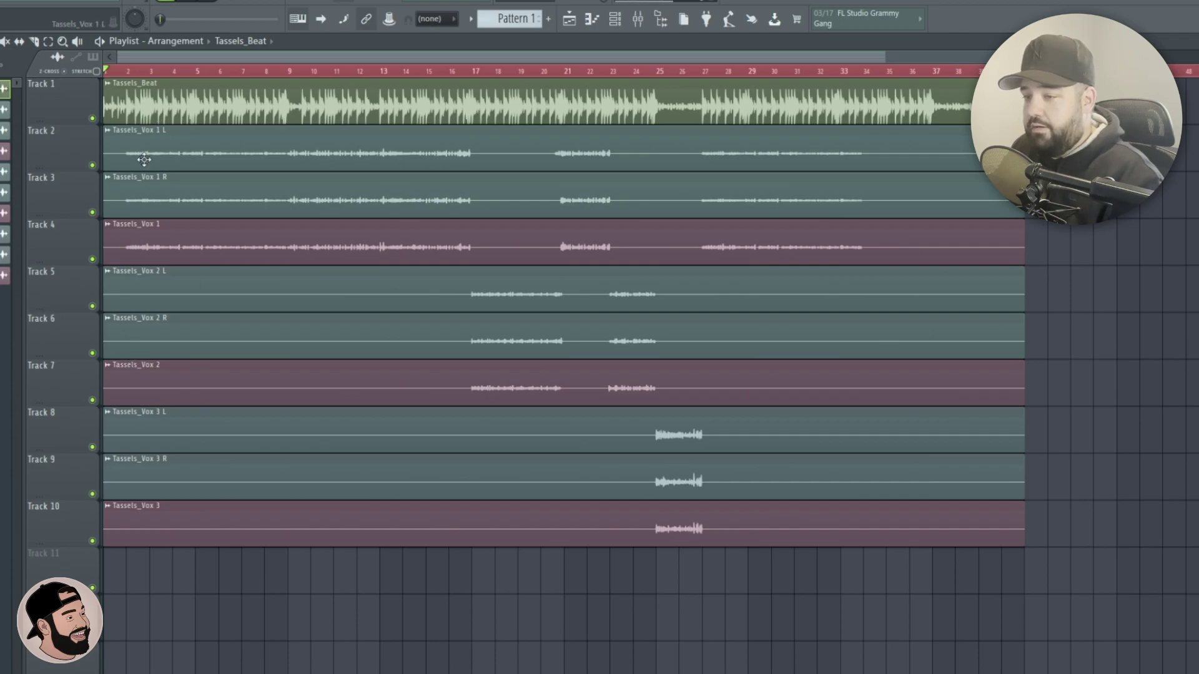
# Step: Move the Tassels_Vox 1, 2 and 3 tracks above their L and R tracks
pyautogui.click(144, 159)
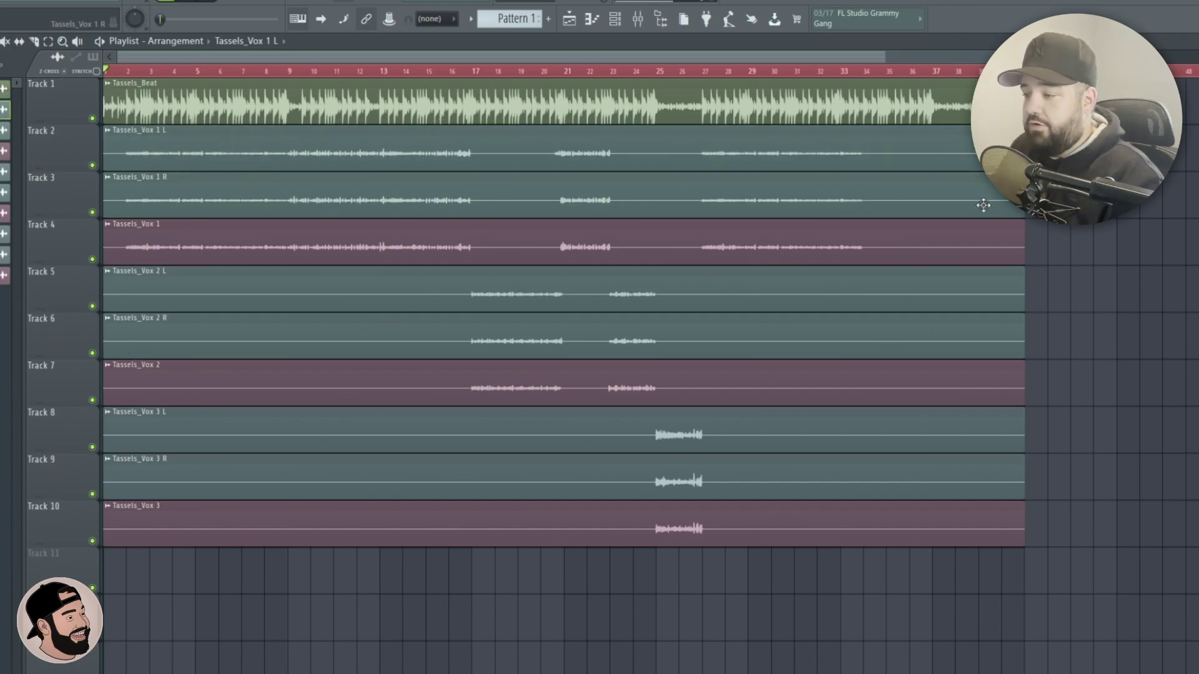
pyautogui.click(266, 161)
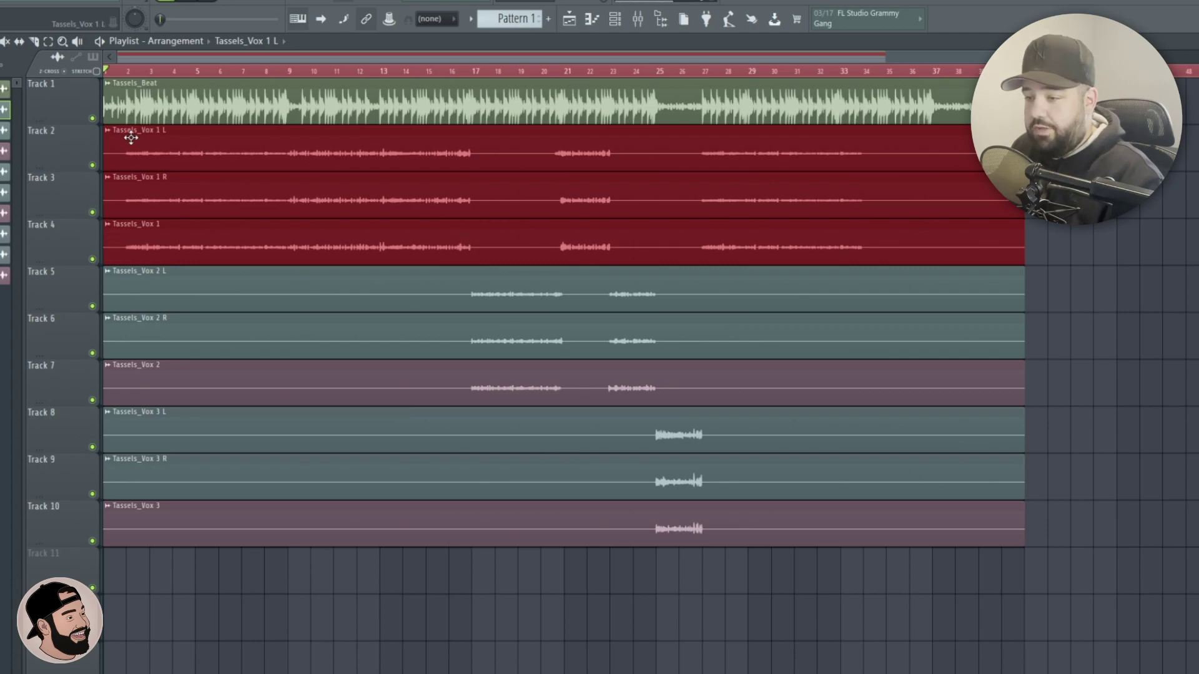
pyautogui.click(718, 225)
pyautogui.moveTo(69, 238); pyautogui.dragTo(85, 124)
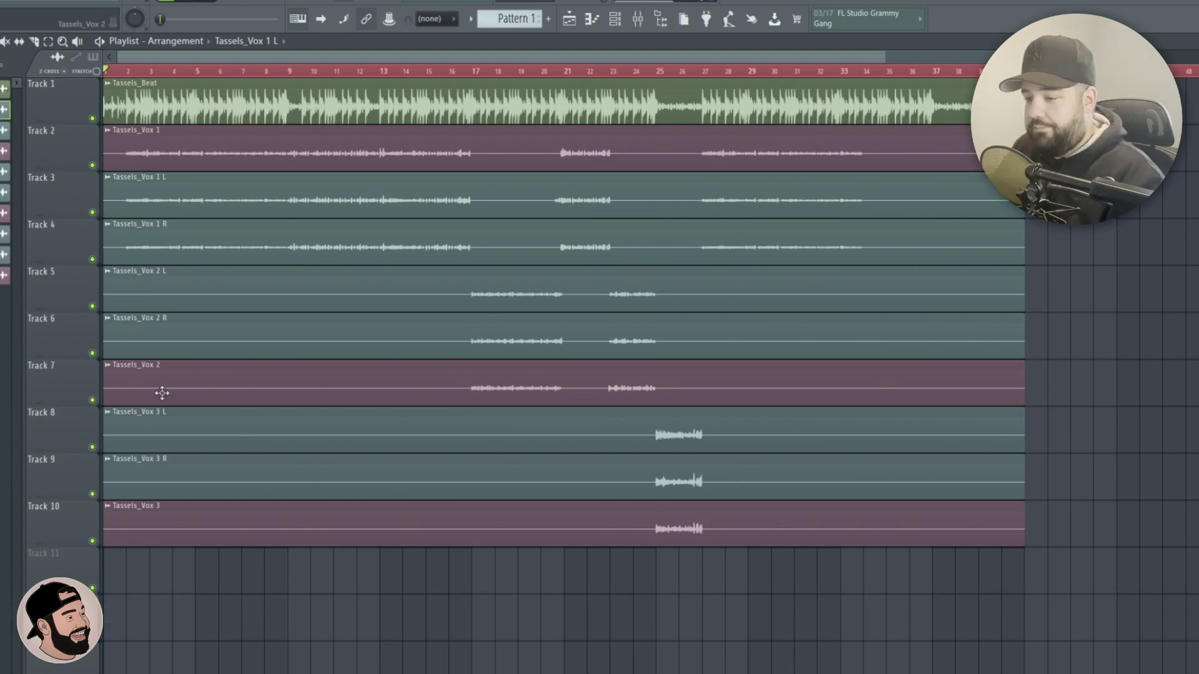
pyautogui.moveTo(75, 391); pyautogui.dragTo(75, 290)
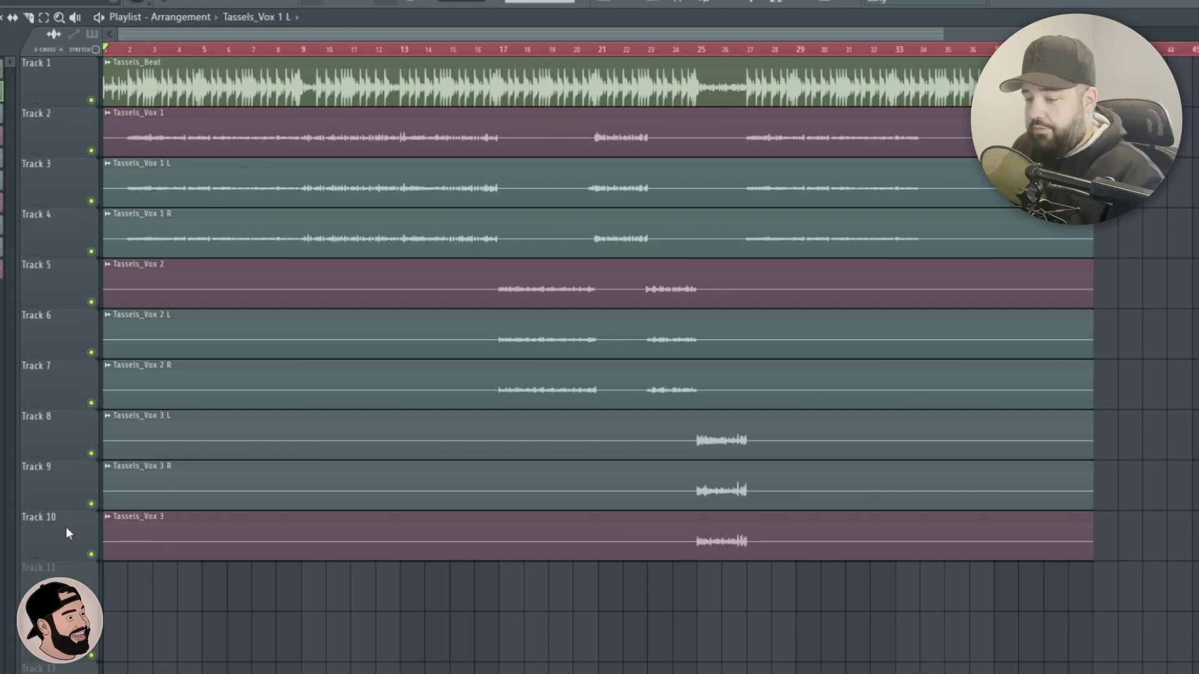
pyautogui.moveTo(68, 533); pyautogui.dragTo(65, 441)
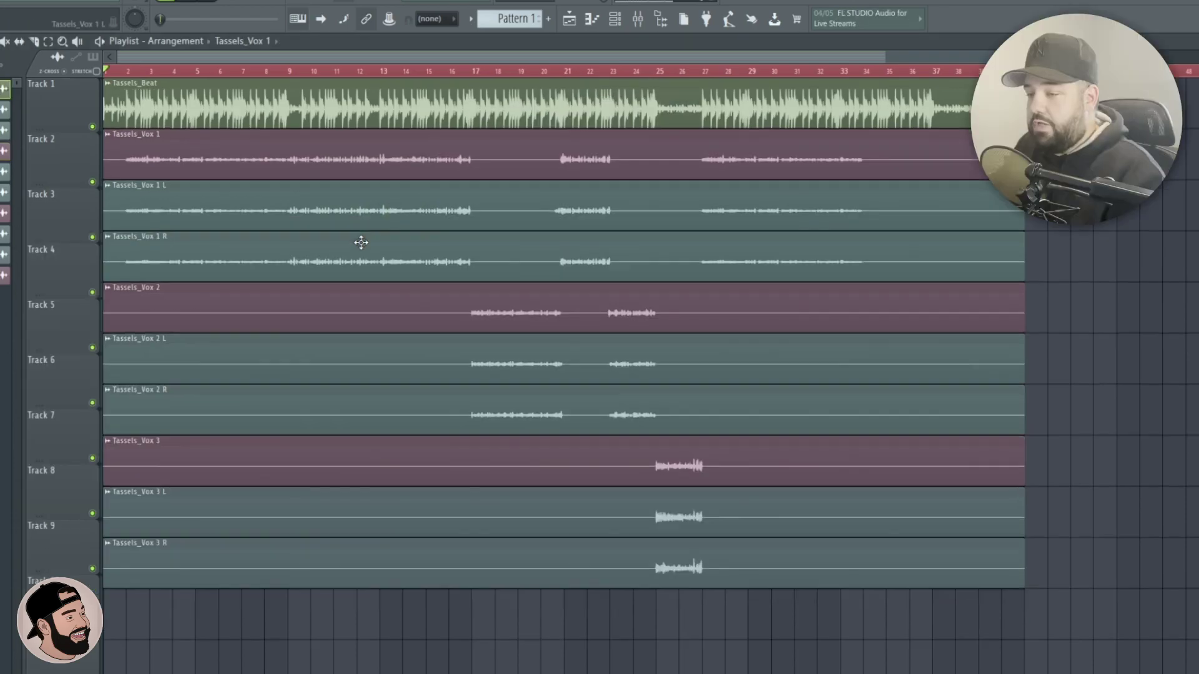
# Step: Turn on Normalize and Generic (bleeding) declicking for the Tassels_Vox 1 sample
pyautogui.doubleClick(227, 156)
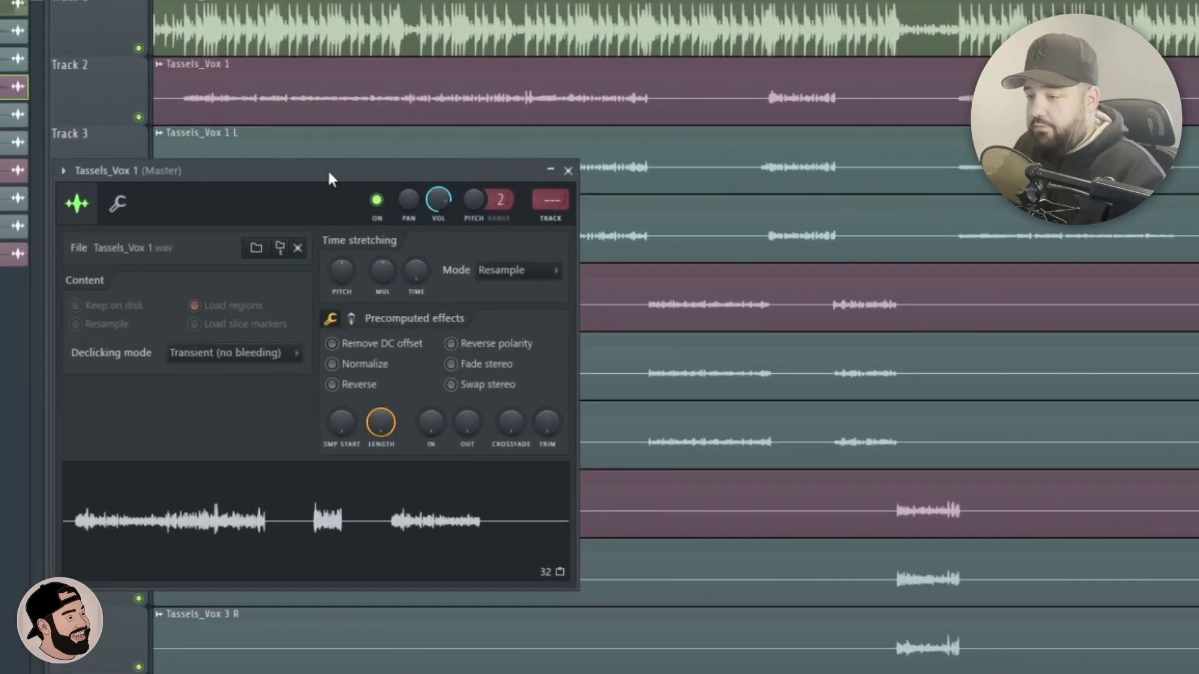
pyautogui.moveTo(329, 173); pyautogui.dragTo(516, 191)
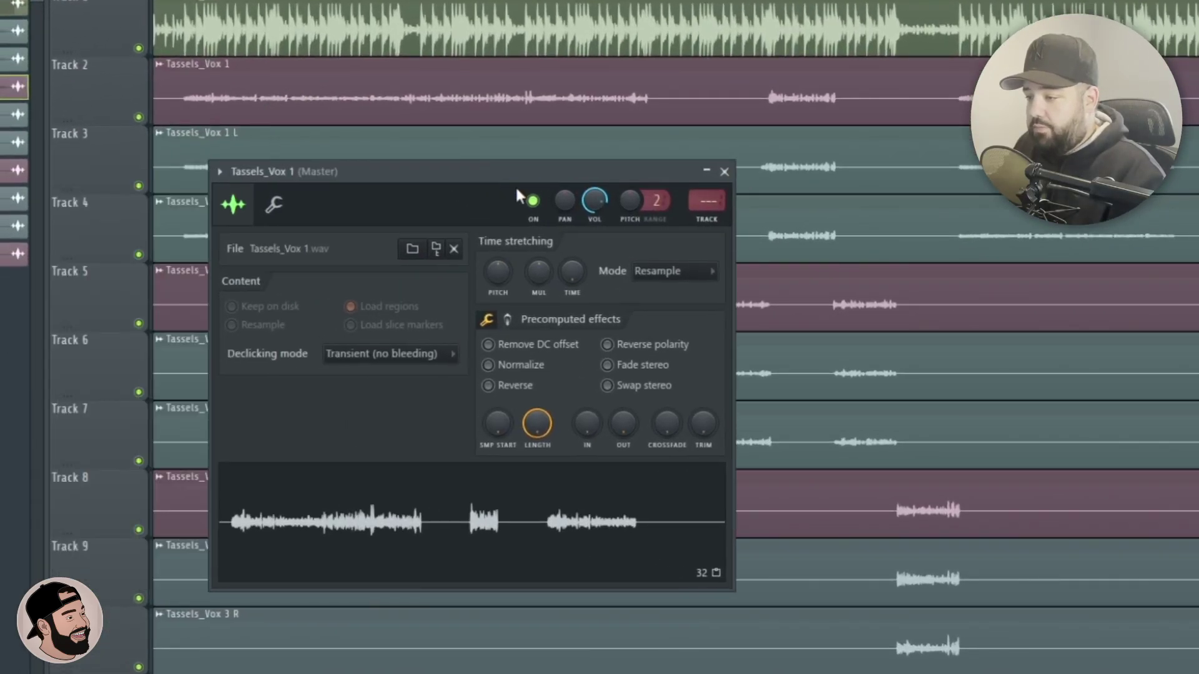
pyautogui.rightClick(594, 200)
pyautogui.click(654, 439)
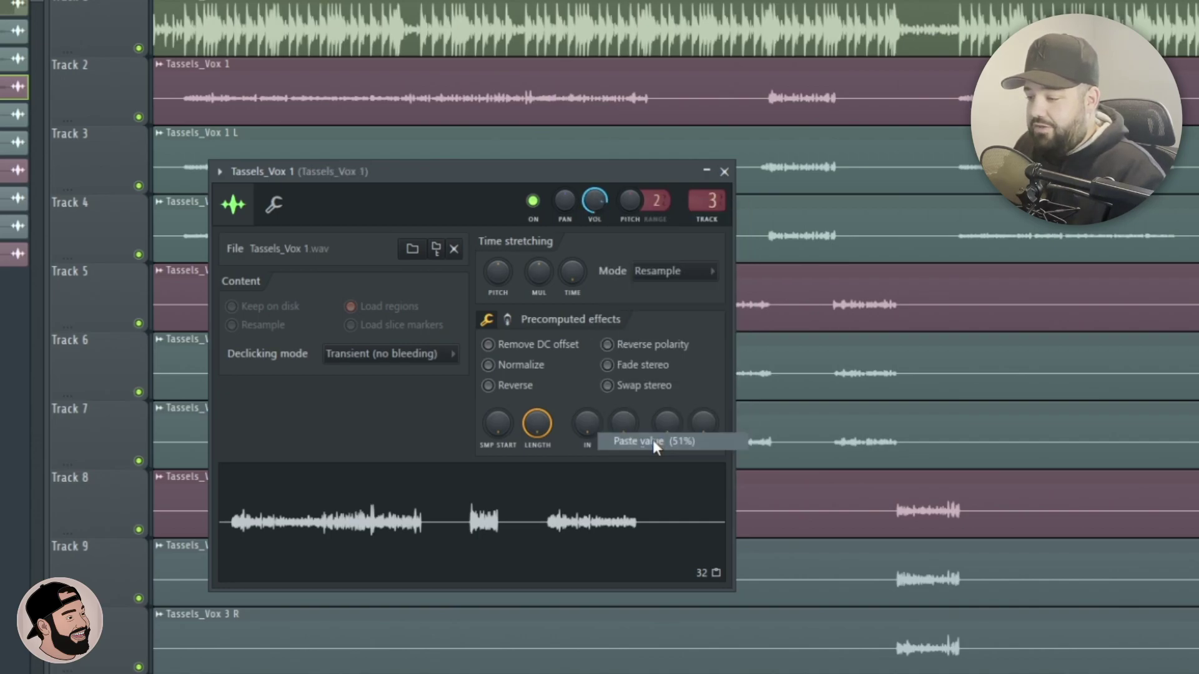
pyautogui.click(488, 364)
pyautogui.click(402, 351)
pyautogui.click(388, 427)
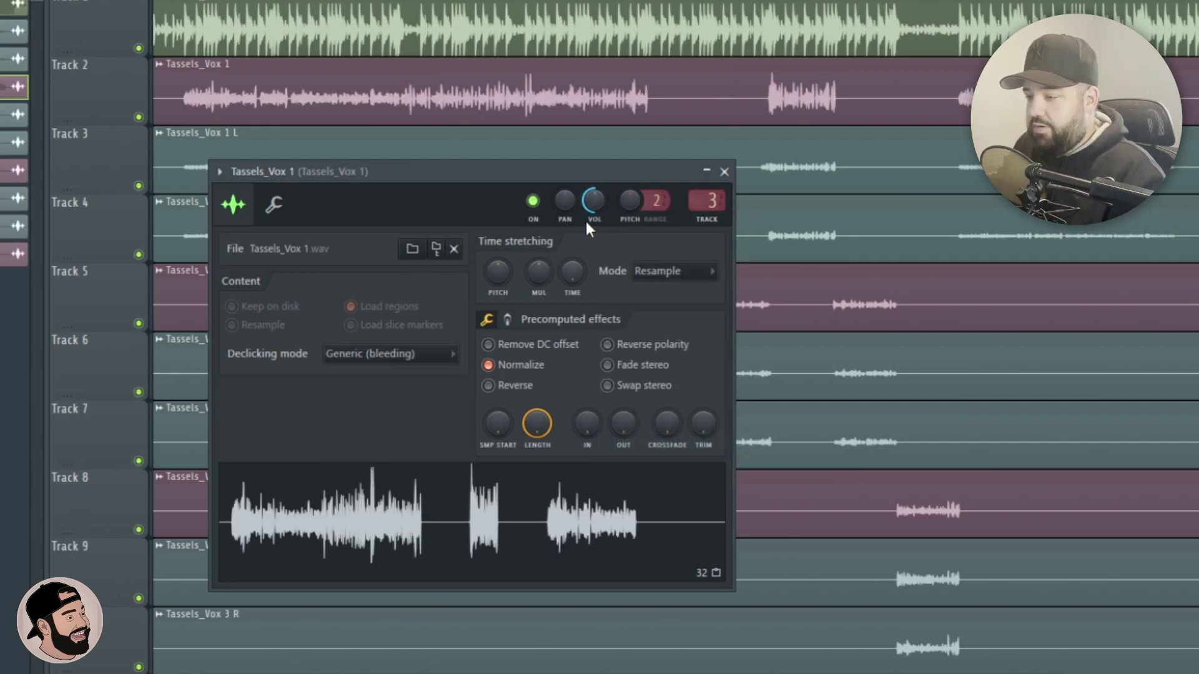
pyautogui.click(724, 172)
# Step: Trim the Tassels_Vox 1 clip's start to just before the vocal begins
pyautogui.scroll(-3, 106, 153)
pyautogui.scroll(4, 106, 154)
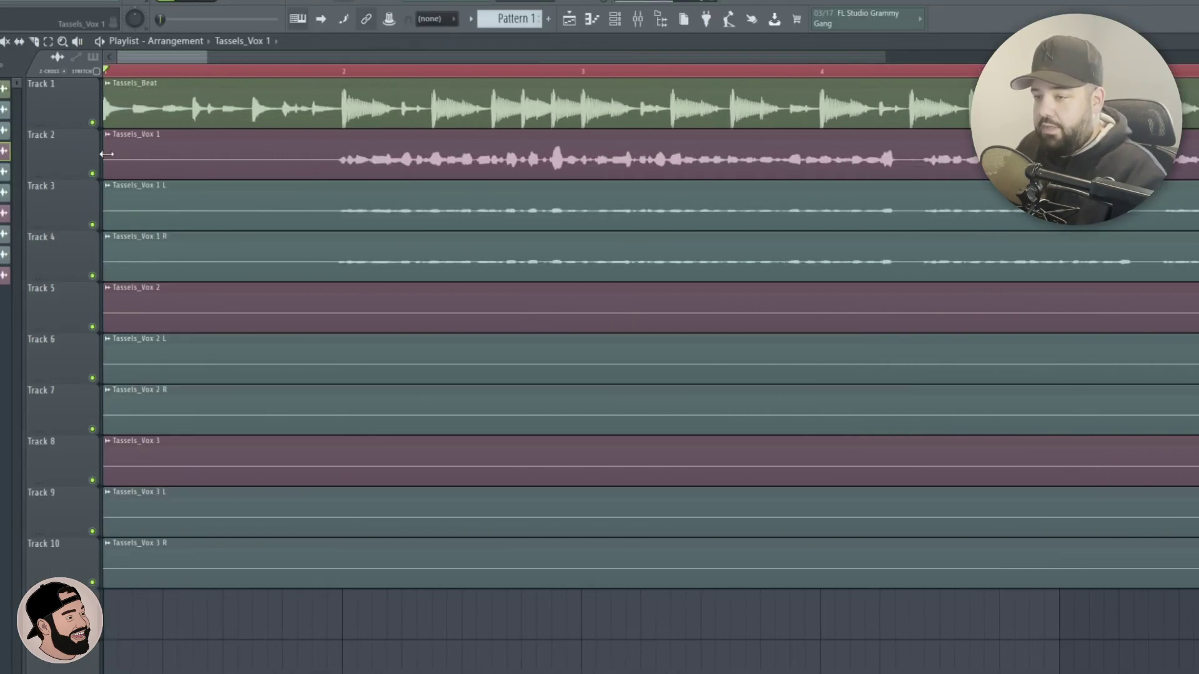
pyautogui.moveTo(107, 154); pyautogui.dragTo(329, 153)
pyautogui.scroll(3, 412, 230)
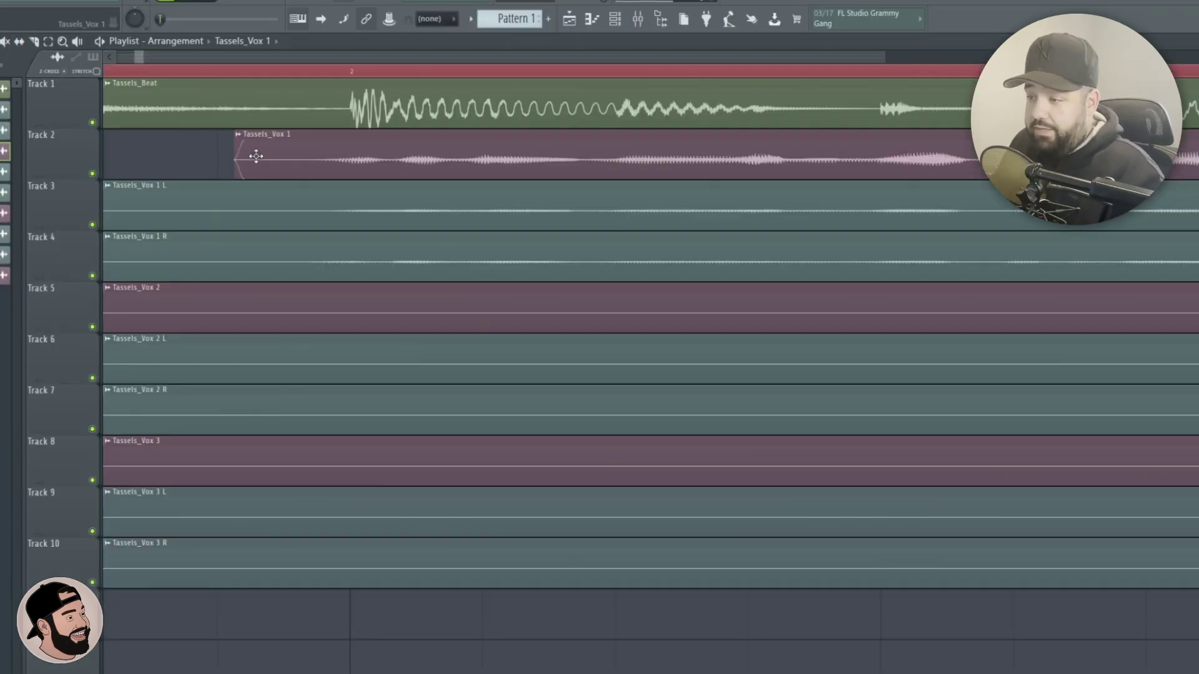
pyautogui.hscroll(2, 256, 156)
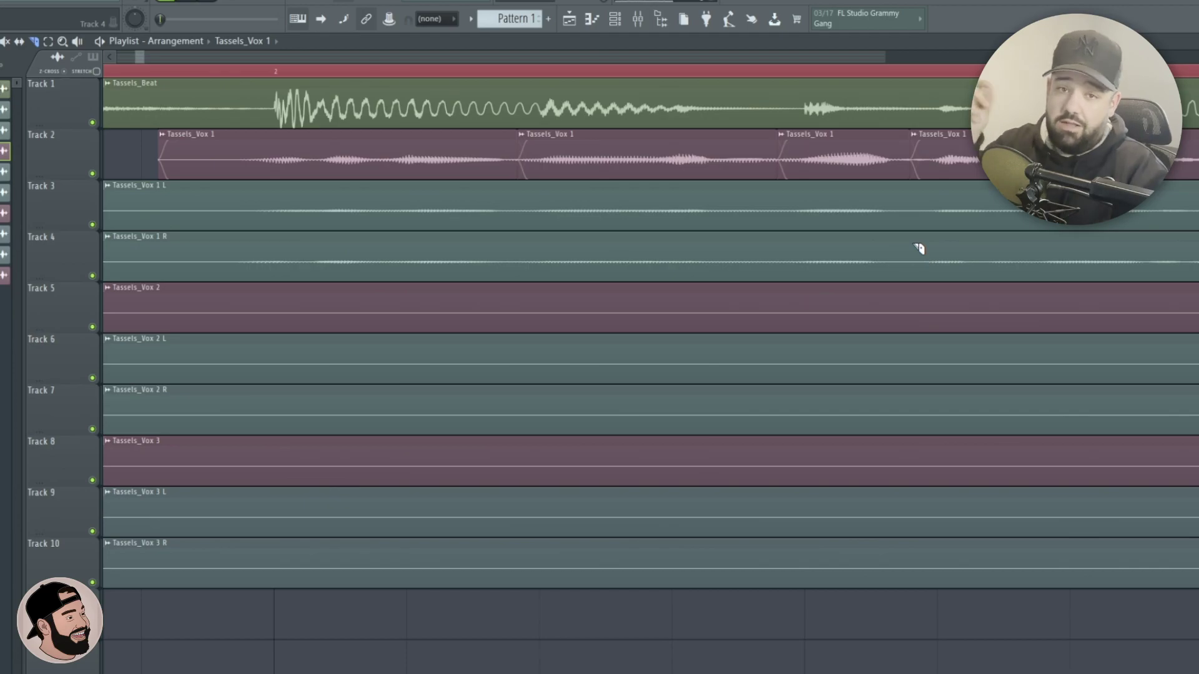
pyautogui.scroll(-5, 235, 120)
# Step: Create a channel-volume automation clip for Tassels_Vox 1 L
pyautogui.doubleClick(289, 204)
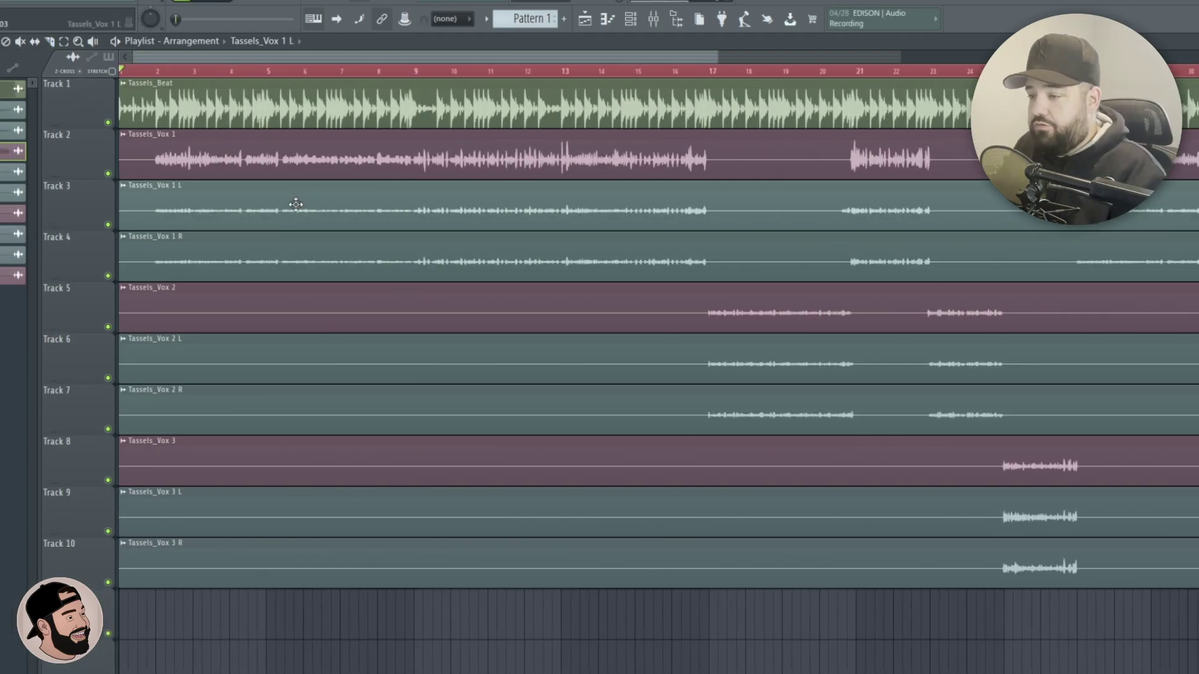
pyautogui.rightClick(295, 199)
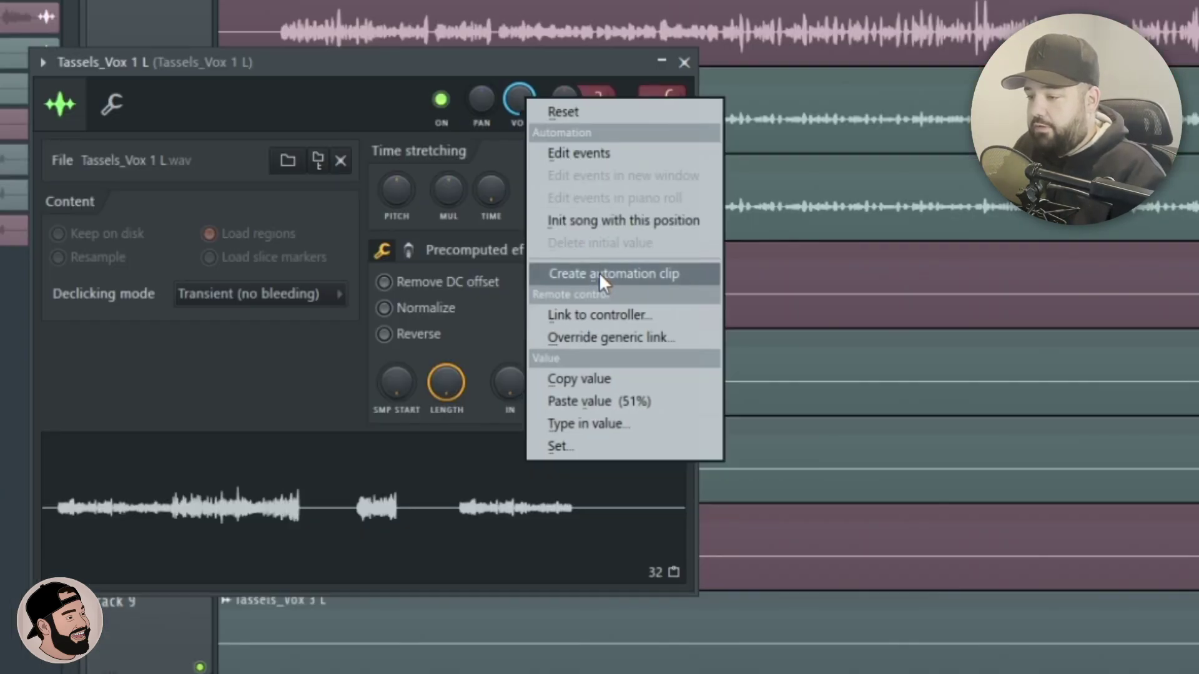
pyautogui.click(598, 274)
pyautogui.click(684, 63)
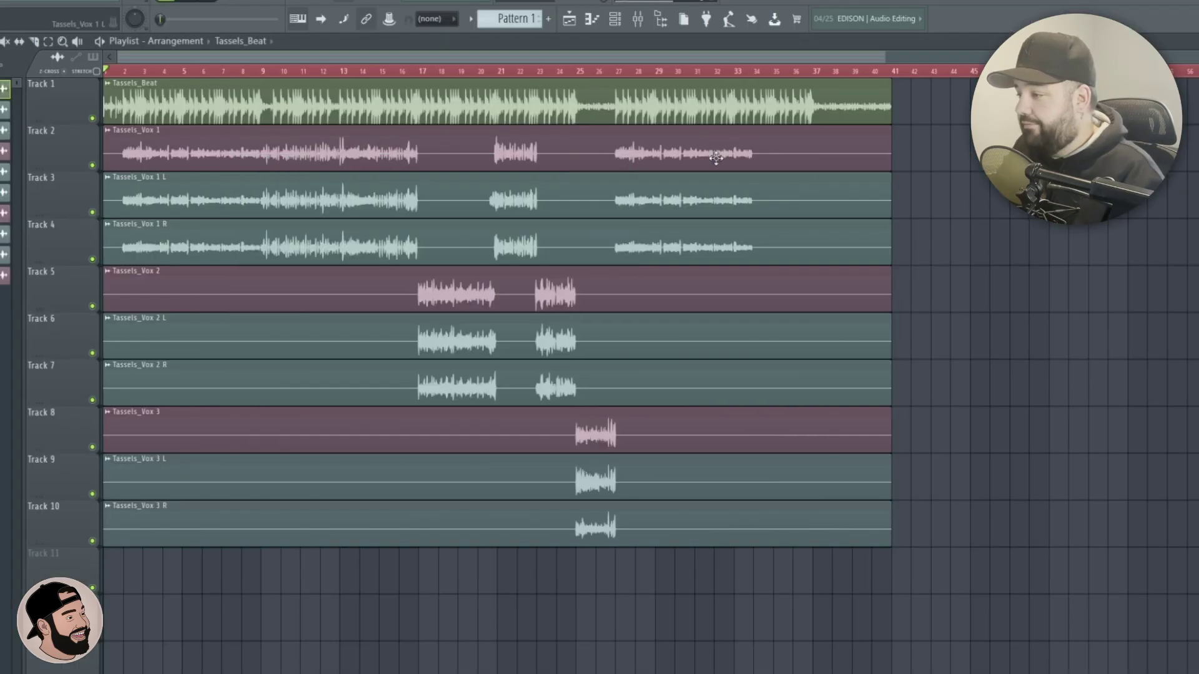
# Step: Set the channel rack filter to All, then bring up the mixer with F9
pyautogui.doubleClick(559, 39)
pyautogui.press('F6')
pyautogui.click(309, 233)
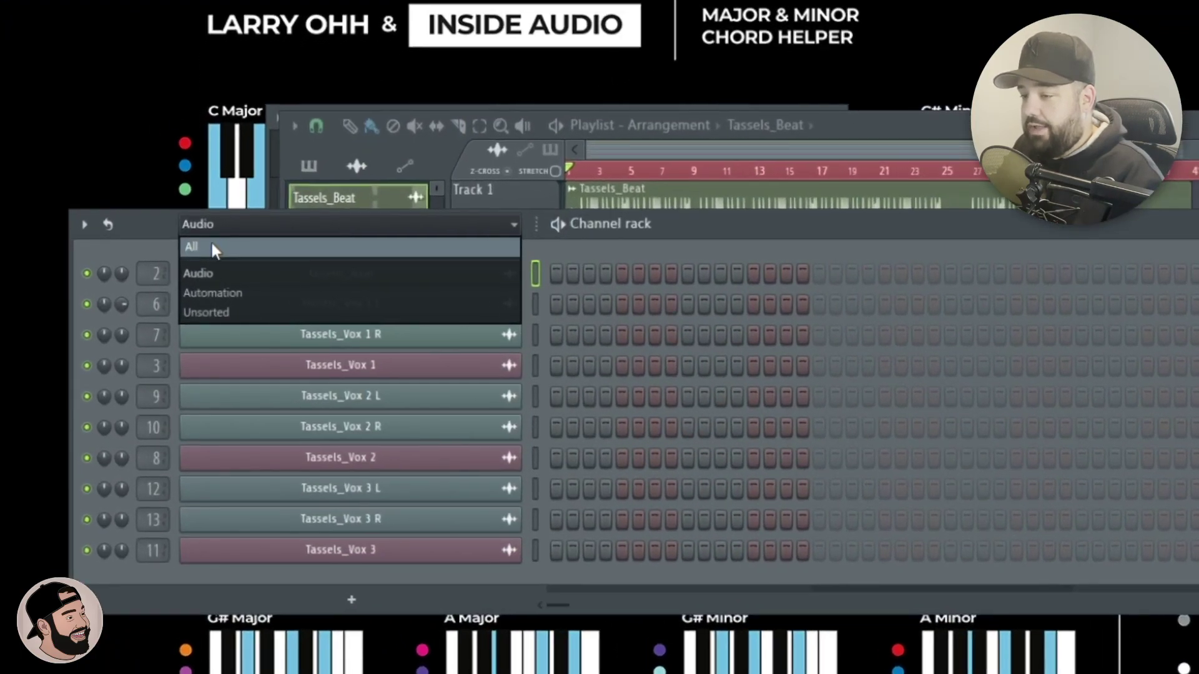
pyautogui.click(212, 251)
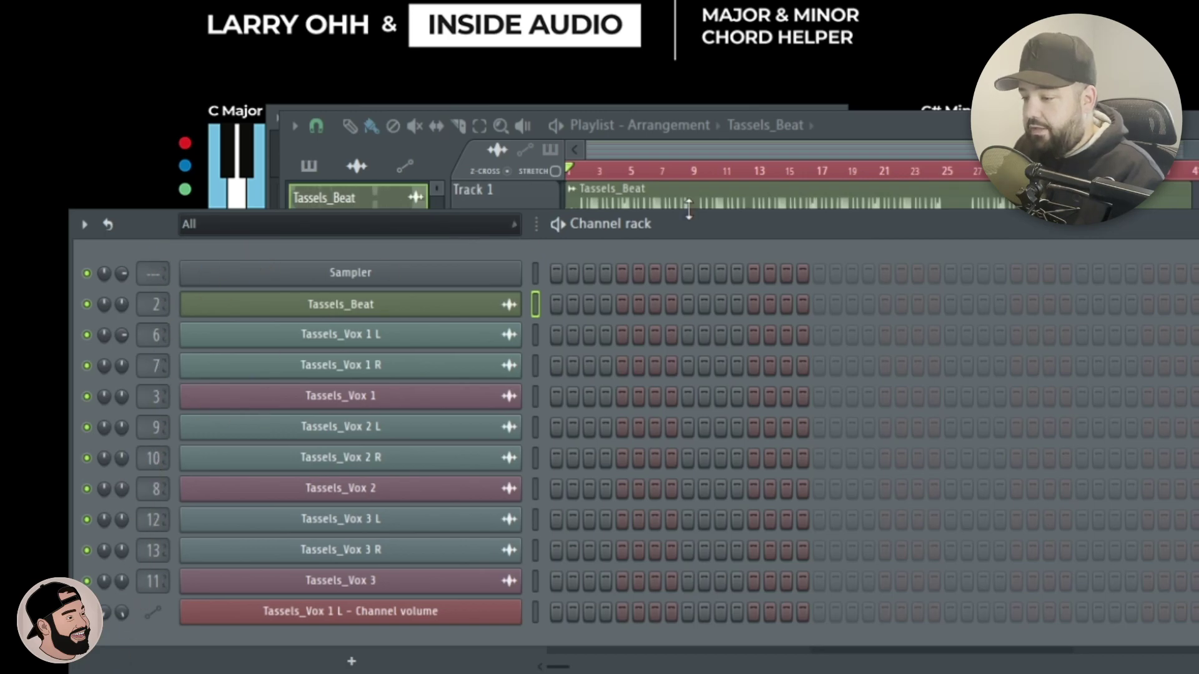
pyautogui.press('F5')
pyautogui.press('F9')
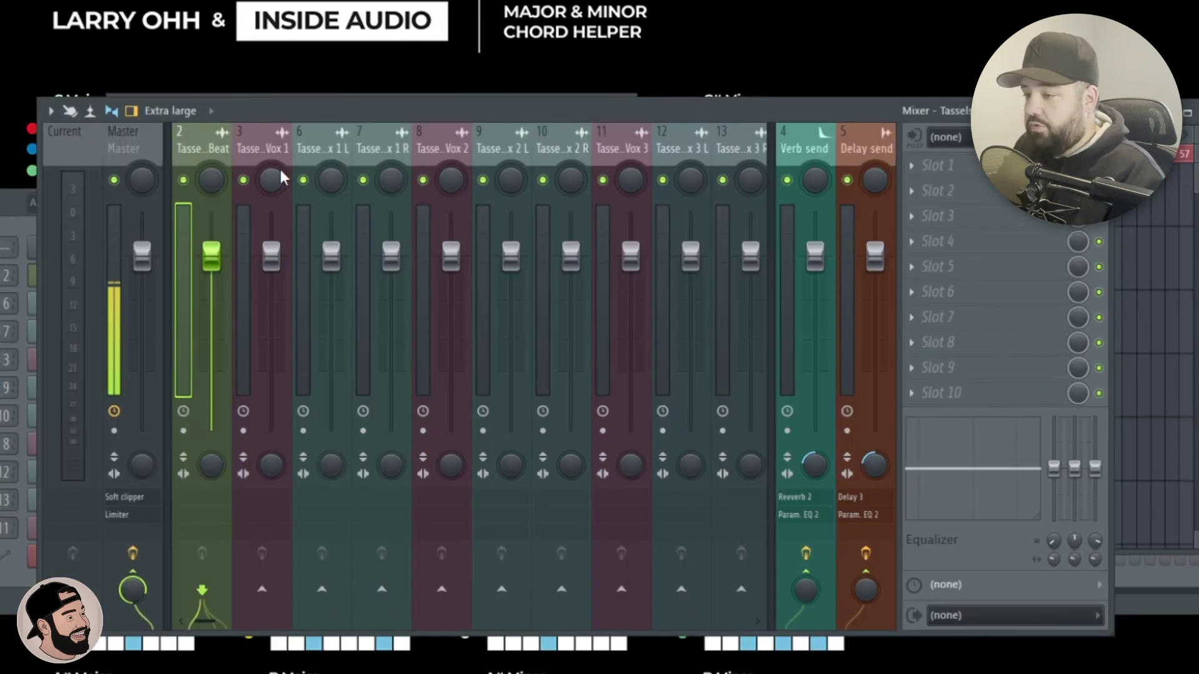
pyautogui.scroll(1, 231, 137)
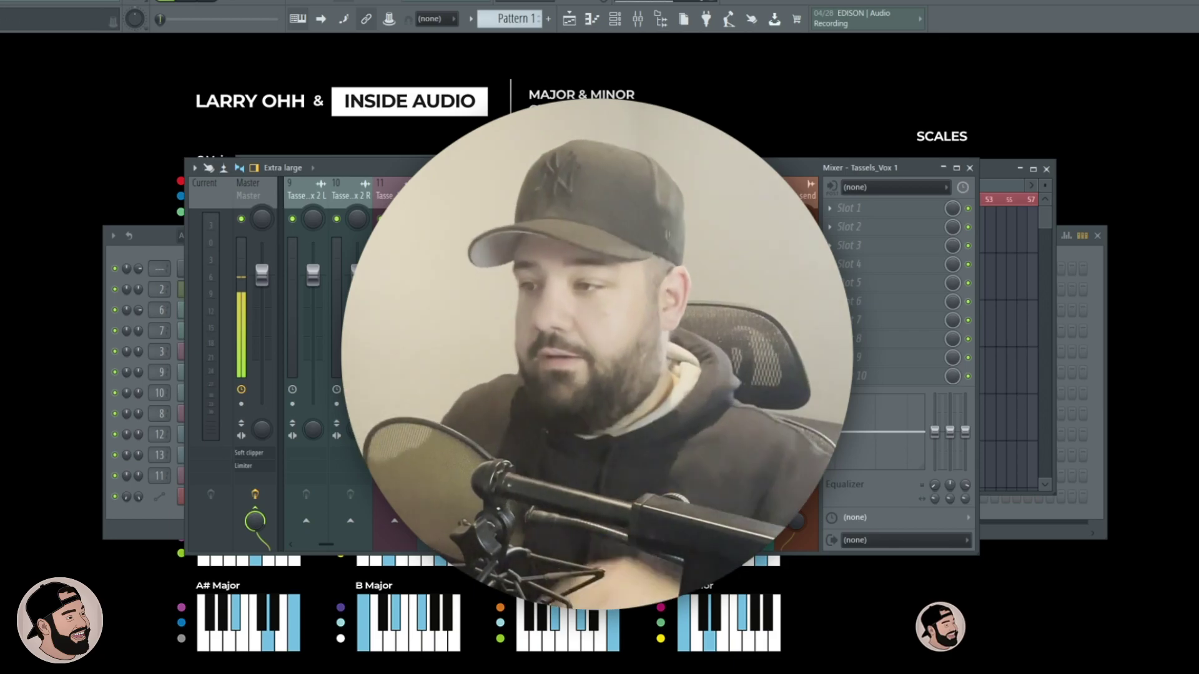
# Step: Load the saved VOCAL CHAIN preset onto empty mixer insert 14
pyautogui.press('Right')
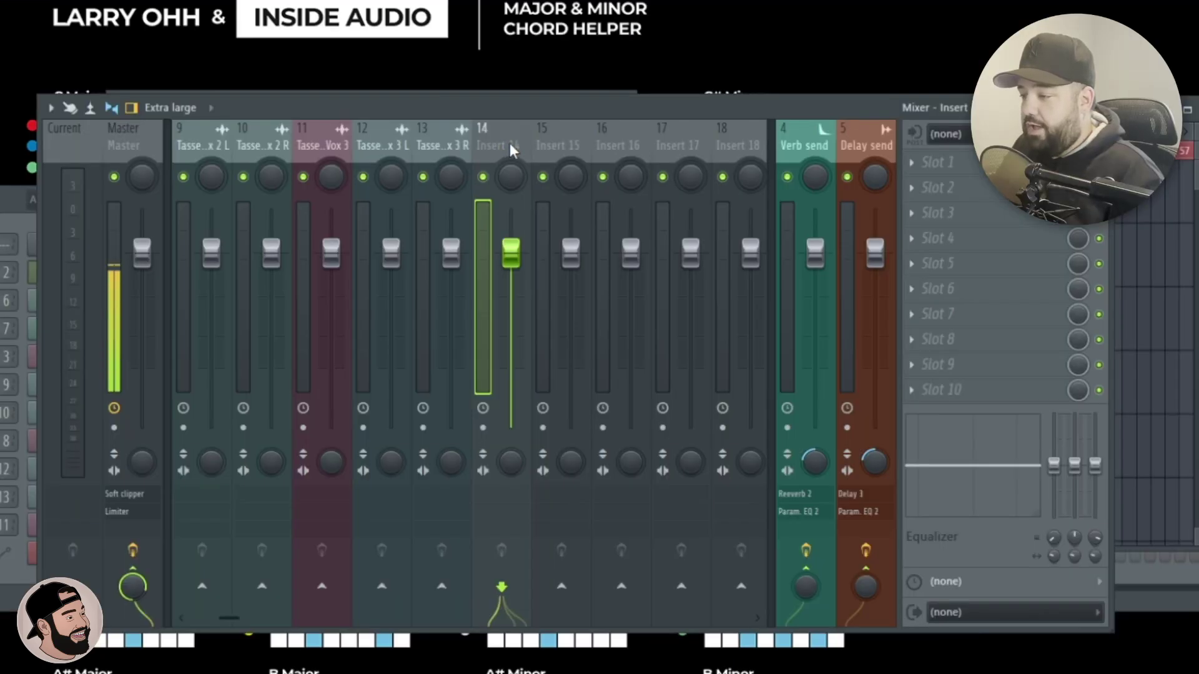
pyautogui.rightClick(508, 146)
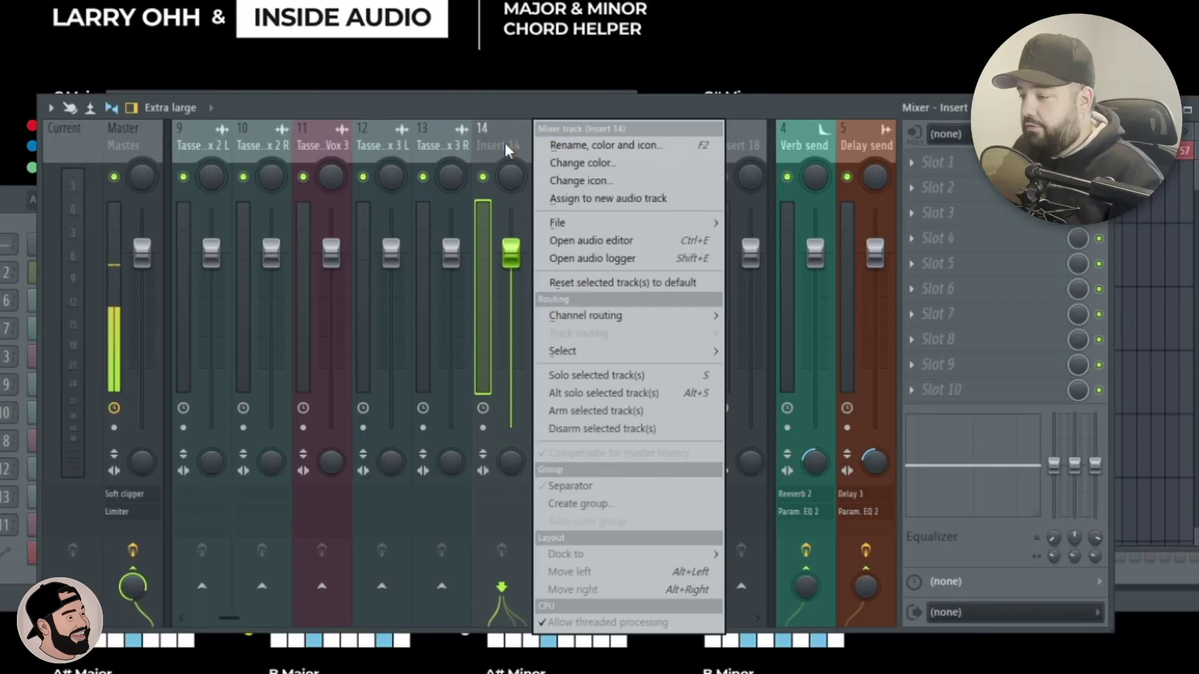
pyautogui.moveTo(590, 220)
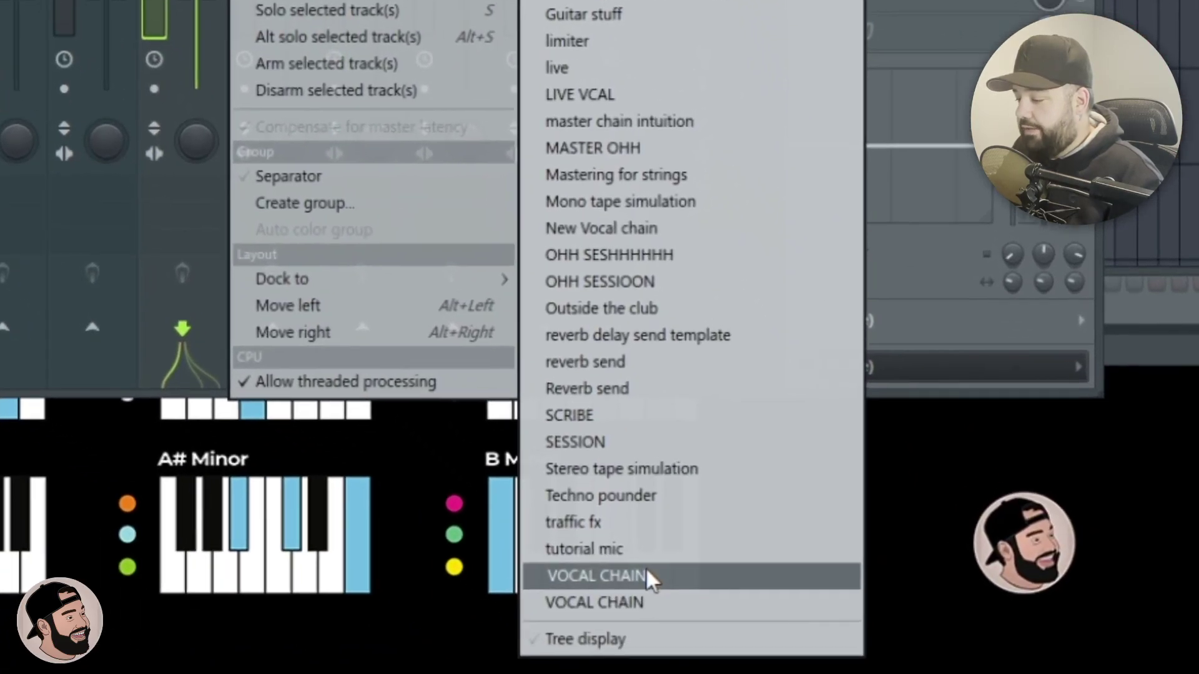
pyautogui.click(647, 575)
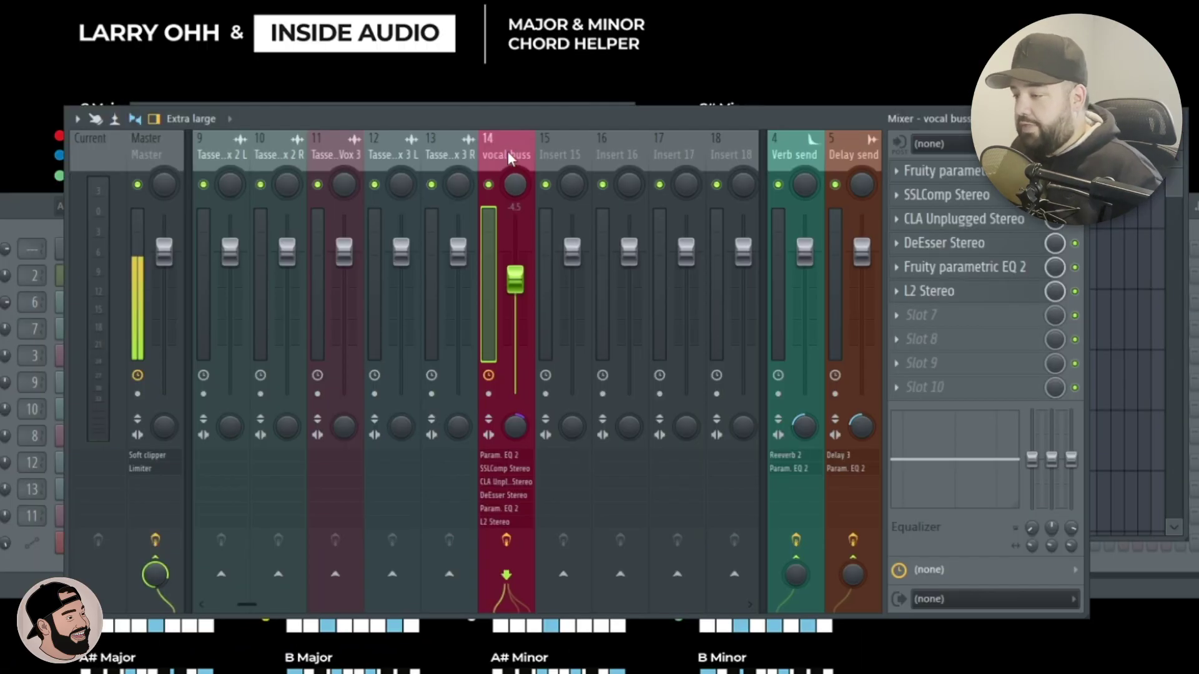
# Step: Dock the vocal buss track on the left beside Master
pyautogui.rightClick(507, 147)
pyautogui.moveTo(628, 552)
pyautogui.click(745, 544)
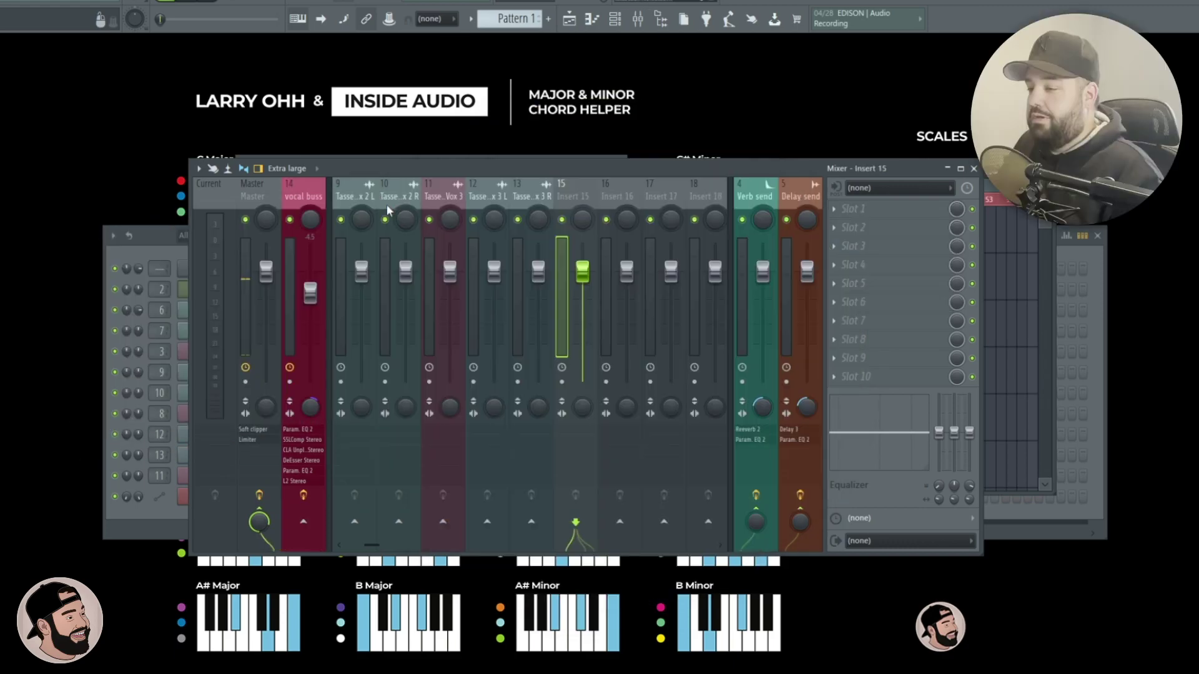
pyautogui.press('Left')
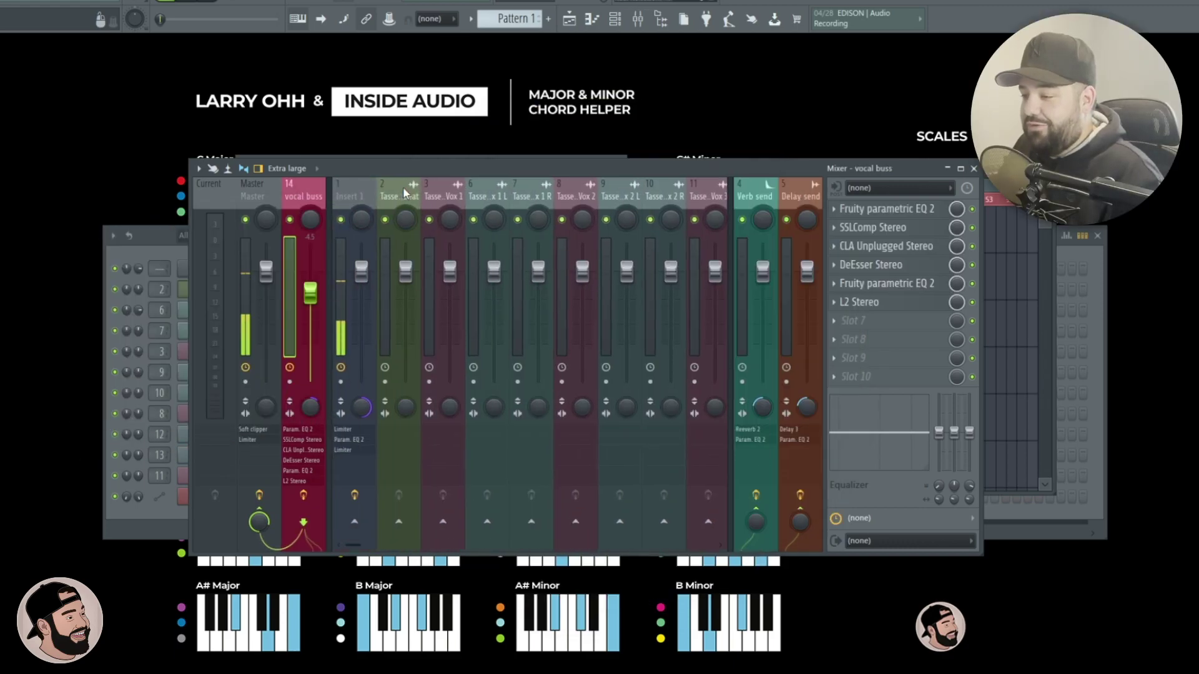
# Step: Select the vocal inserts 3 and 6–13 and route them only to the vocal buss
pyautogui.click(284, 196)
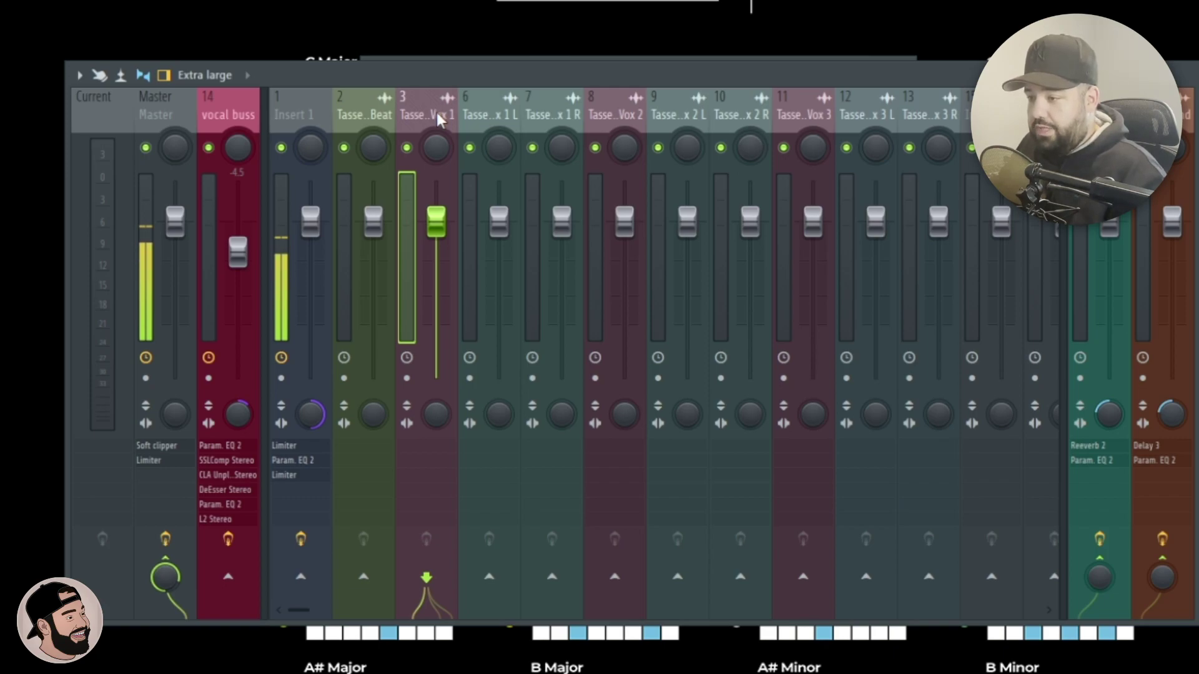
pyautogui.moveTo(437, 118); pyautogui.dragTo(935, 112)
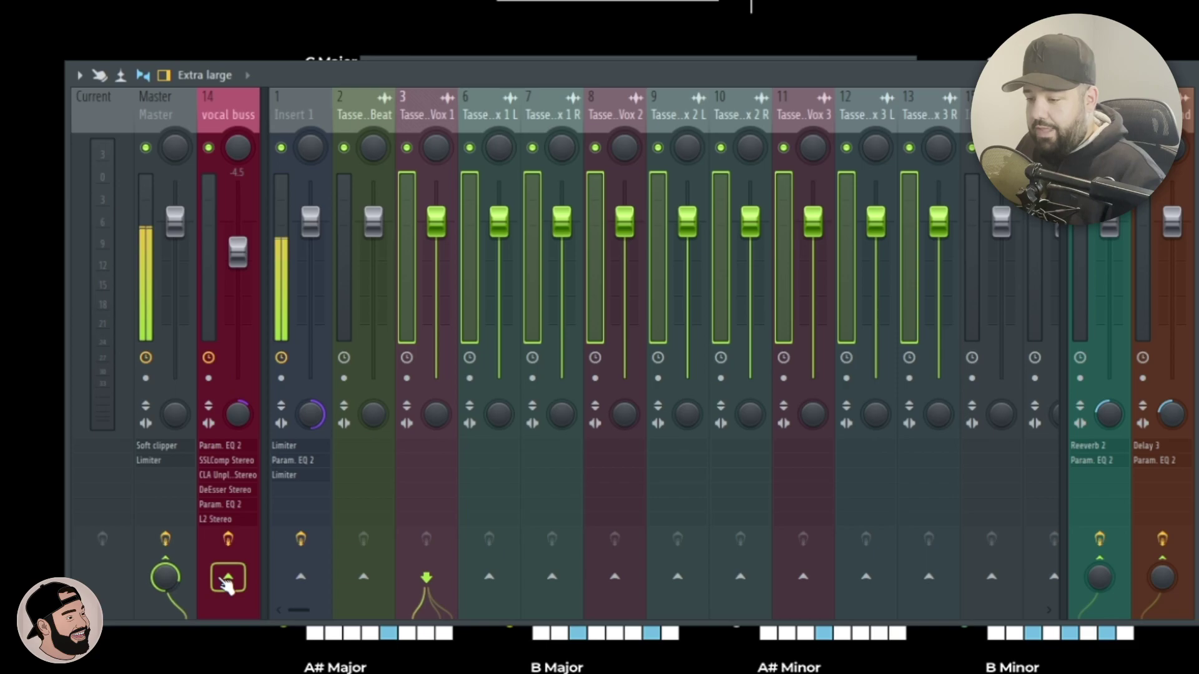
pyautogui.rightClick(226, 584)
pyautogui.click(291, 601)
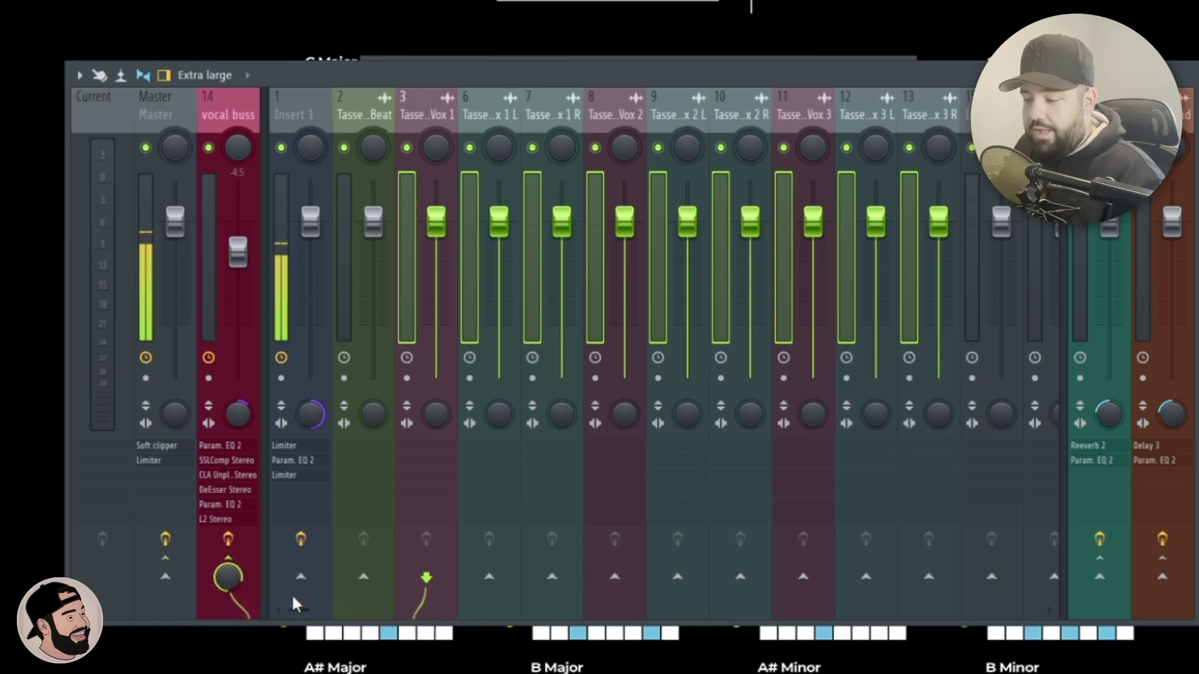